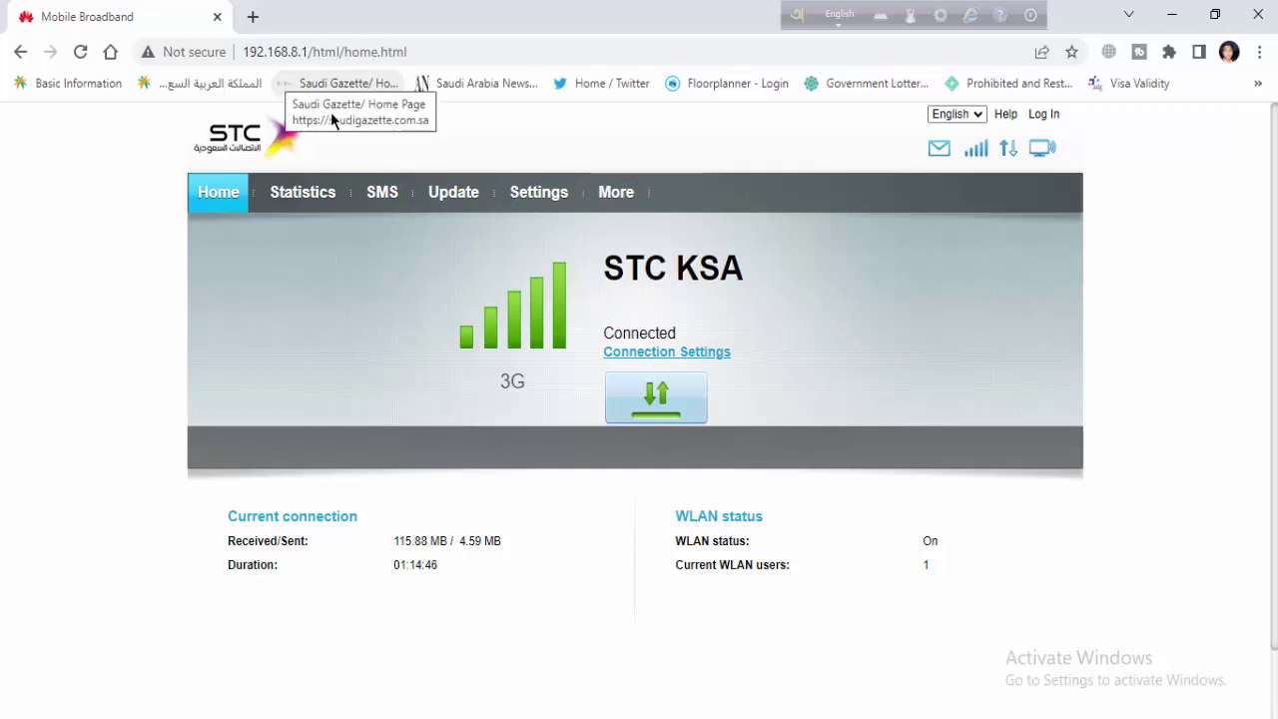
- Load 192.168.8.1 in a new Chrome tab and bring up the router's Log In dialog
click(250, 17)
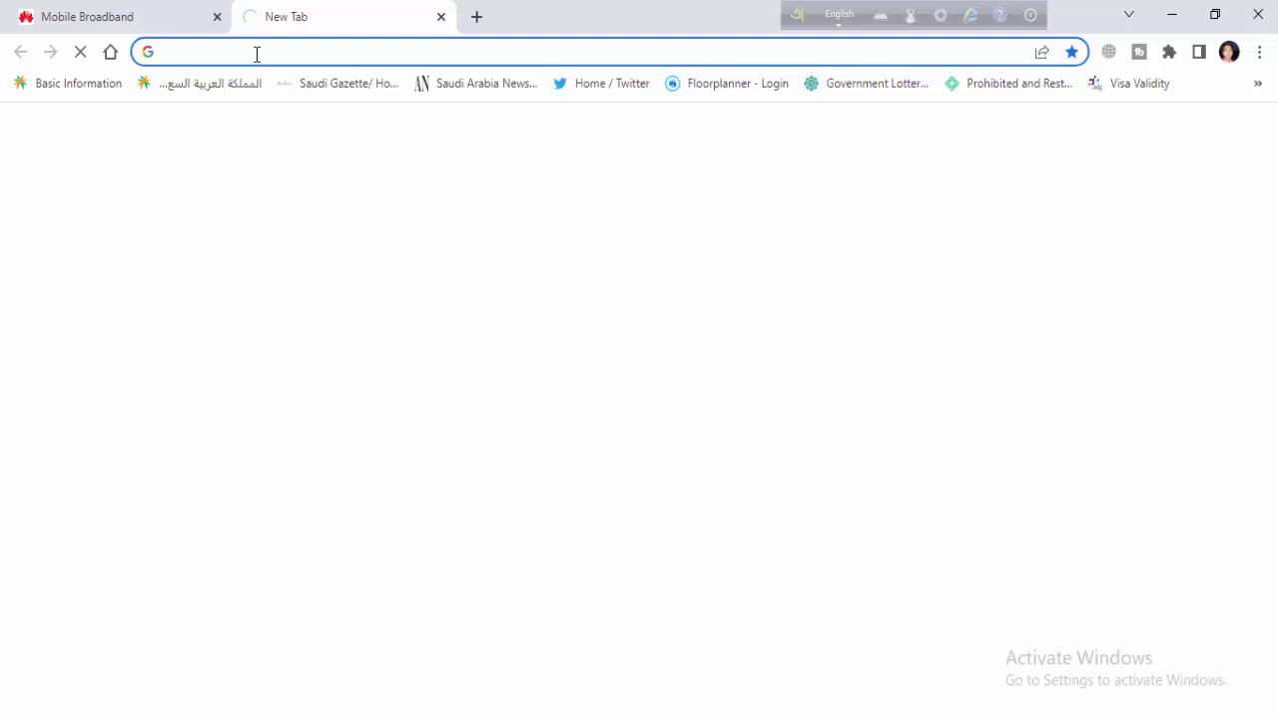
click(256, 55)
text(192.168.8.1)
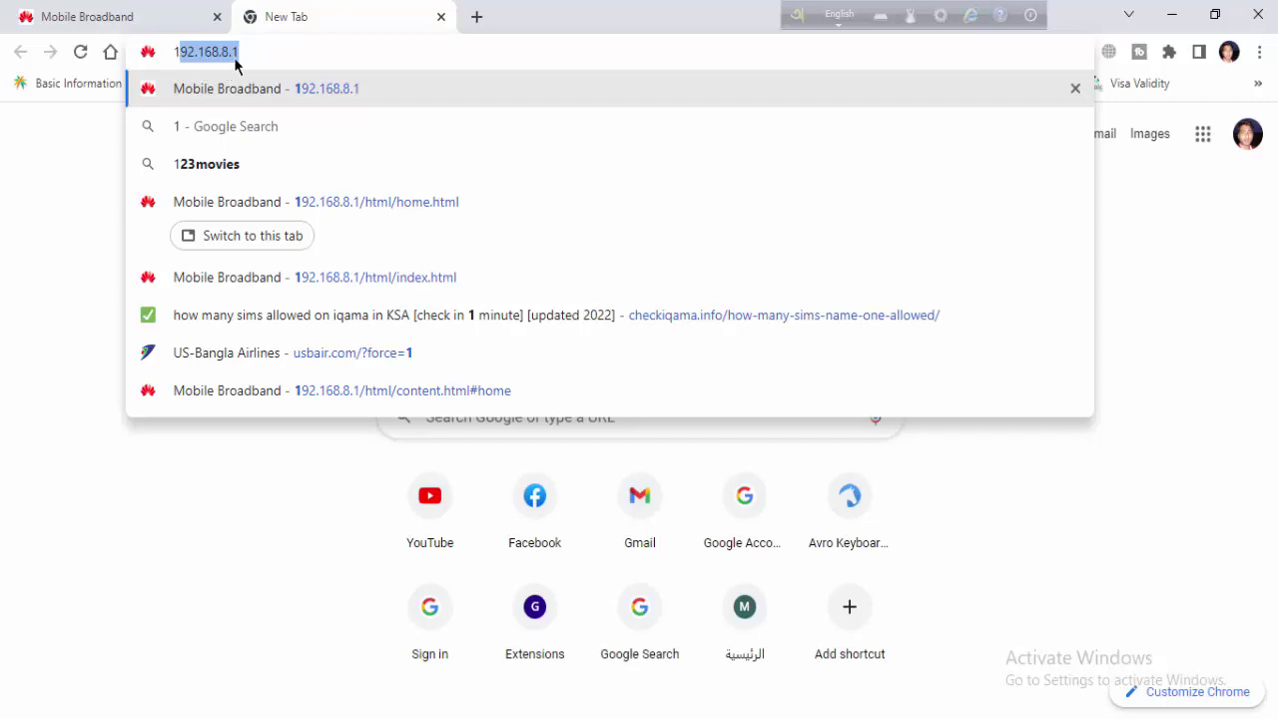
key(Return)
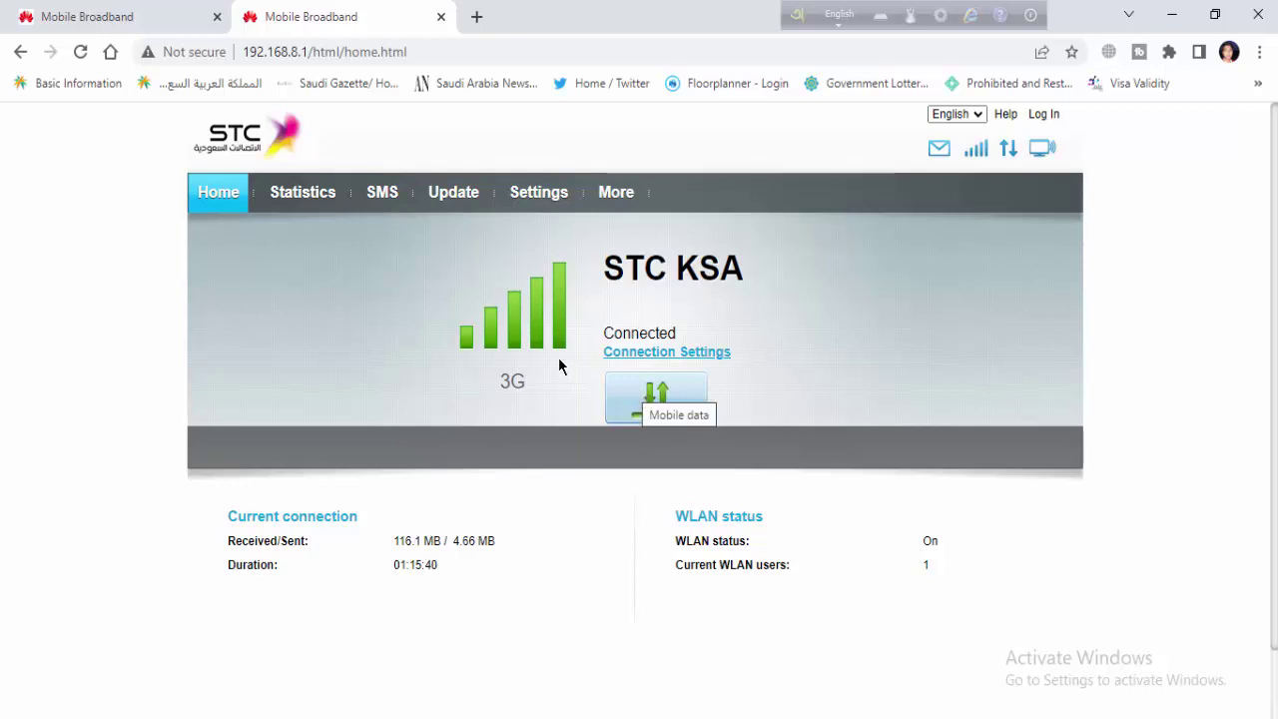
click(662, 409)
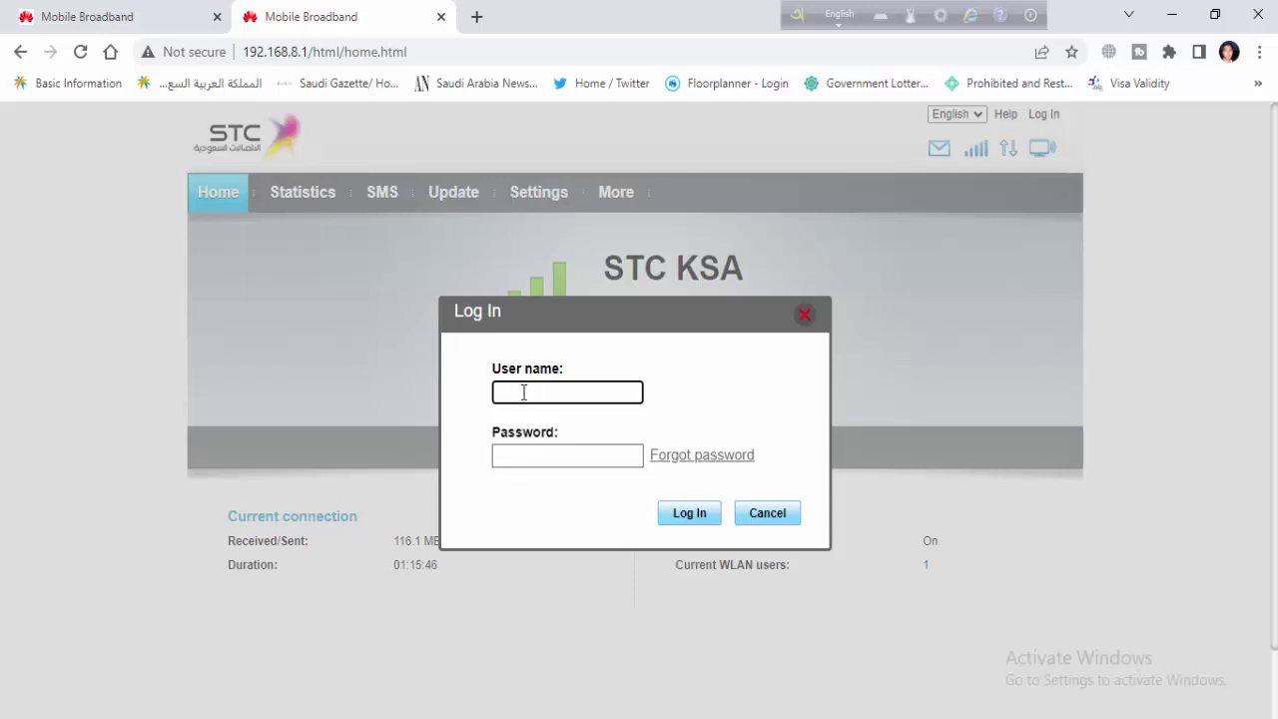
- Log in to the router as admin with the account password
click(523, 393)
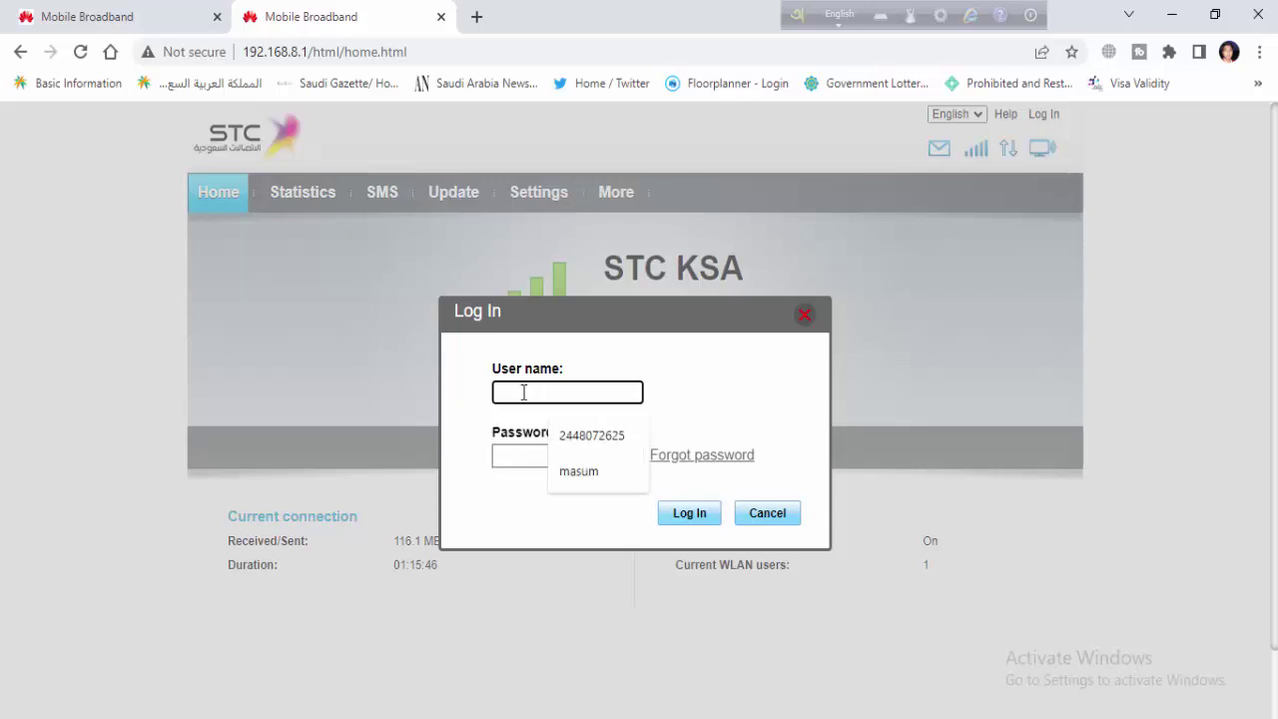
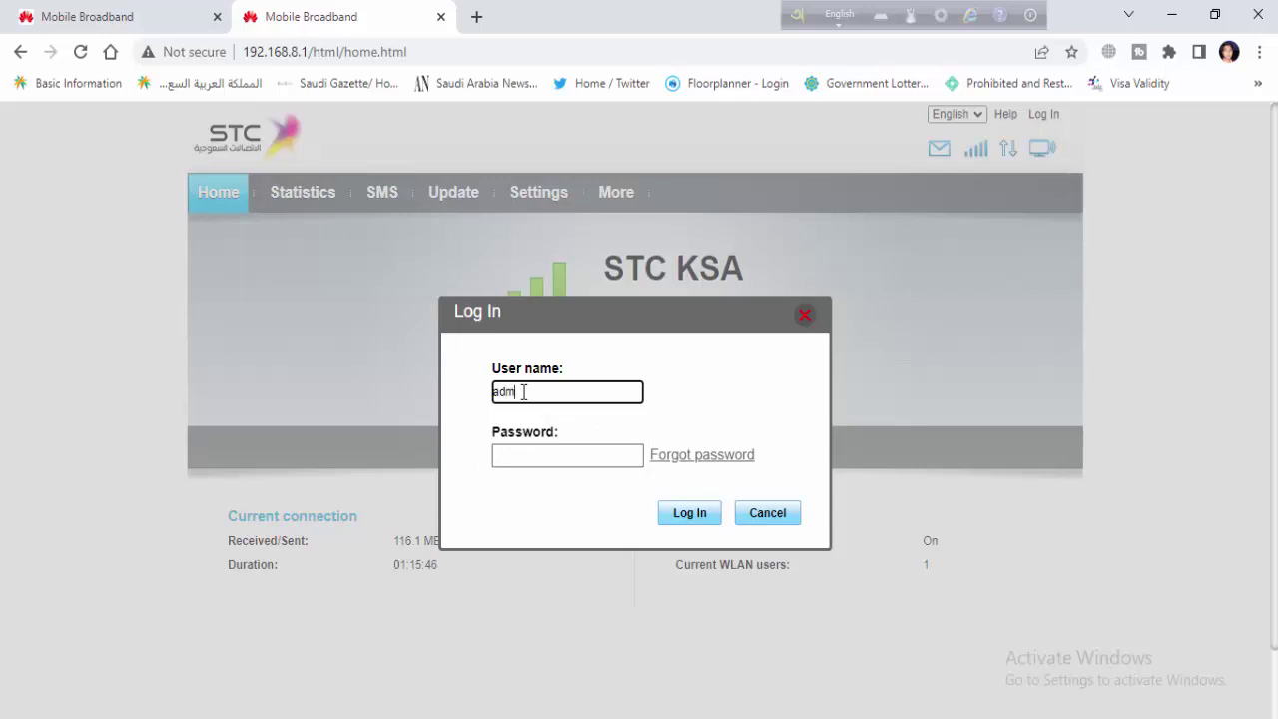
click(524, 455)
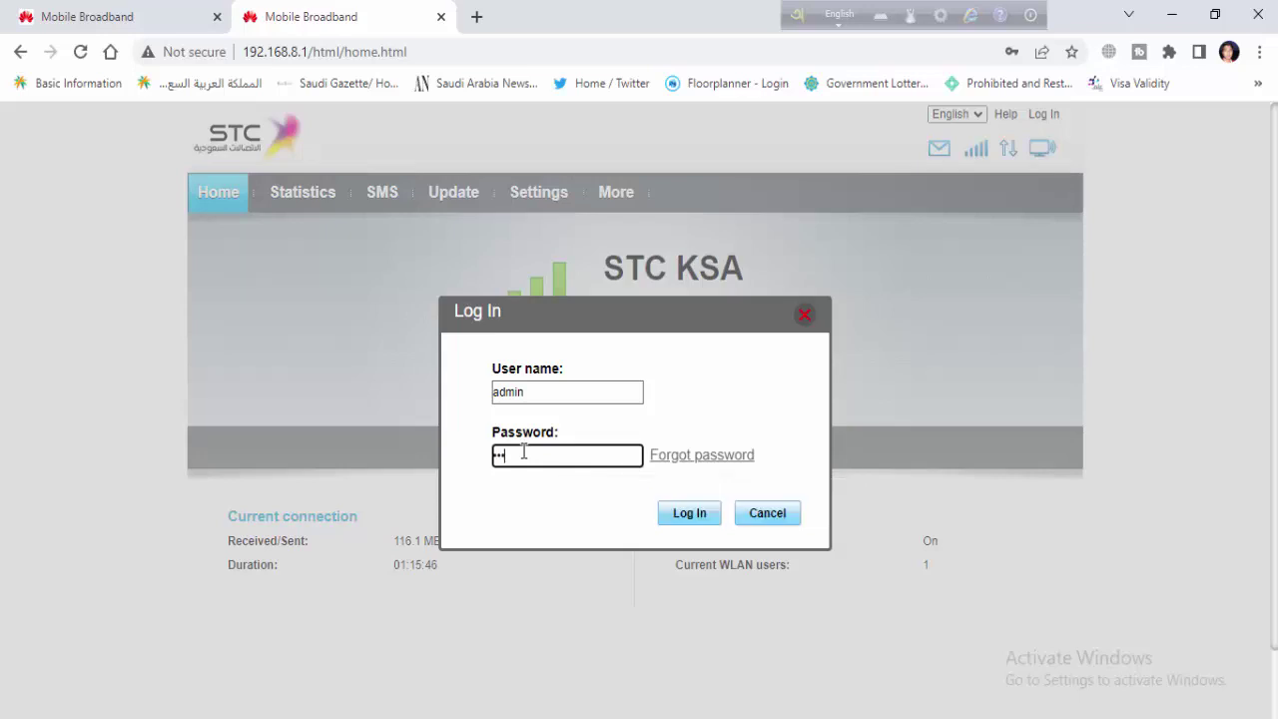
click(694, 526)
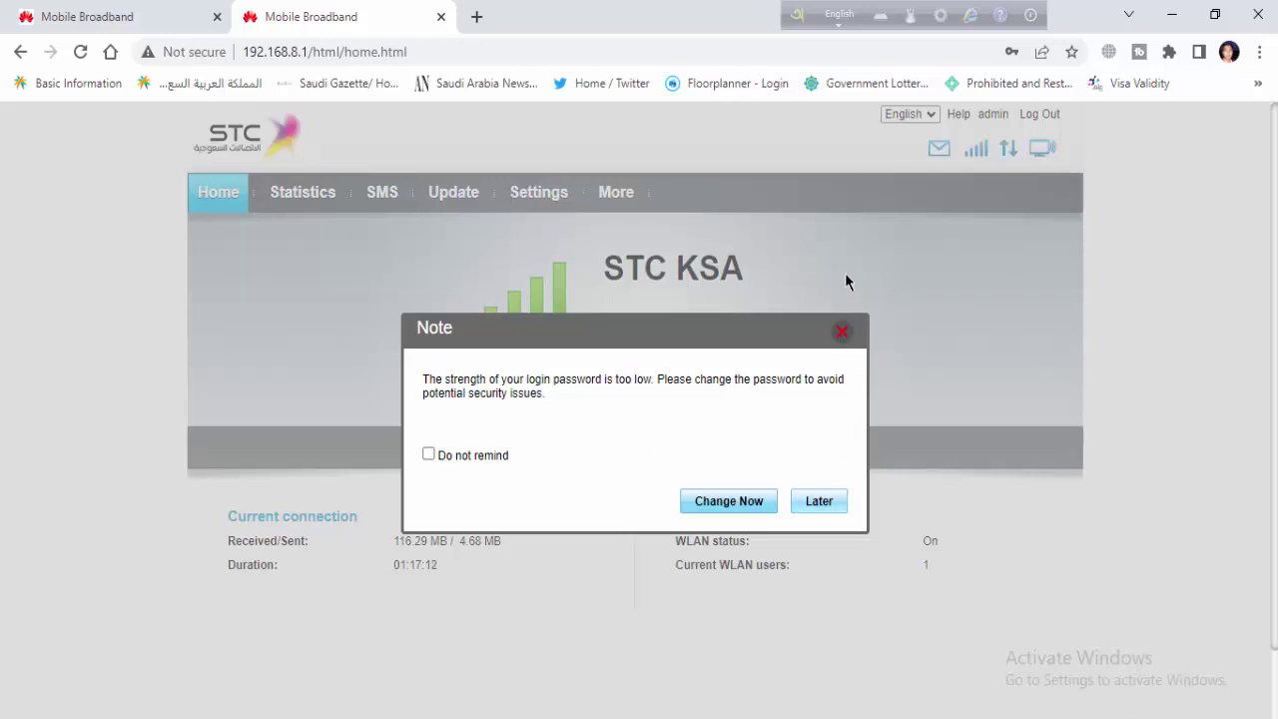
- Close the weak-password note and browse the SMS Inbox holding 290/290 messages
click(844, 335)
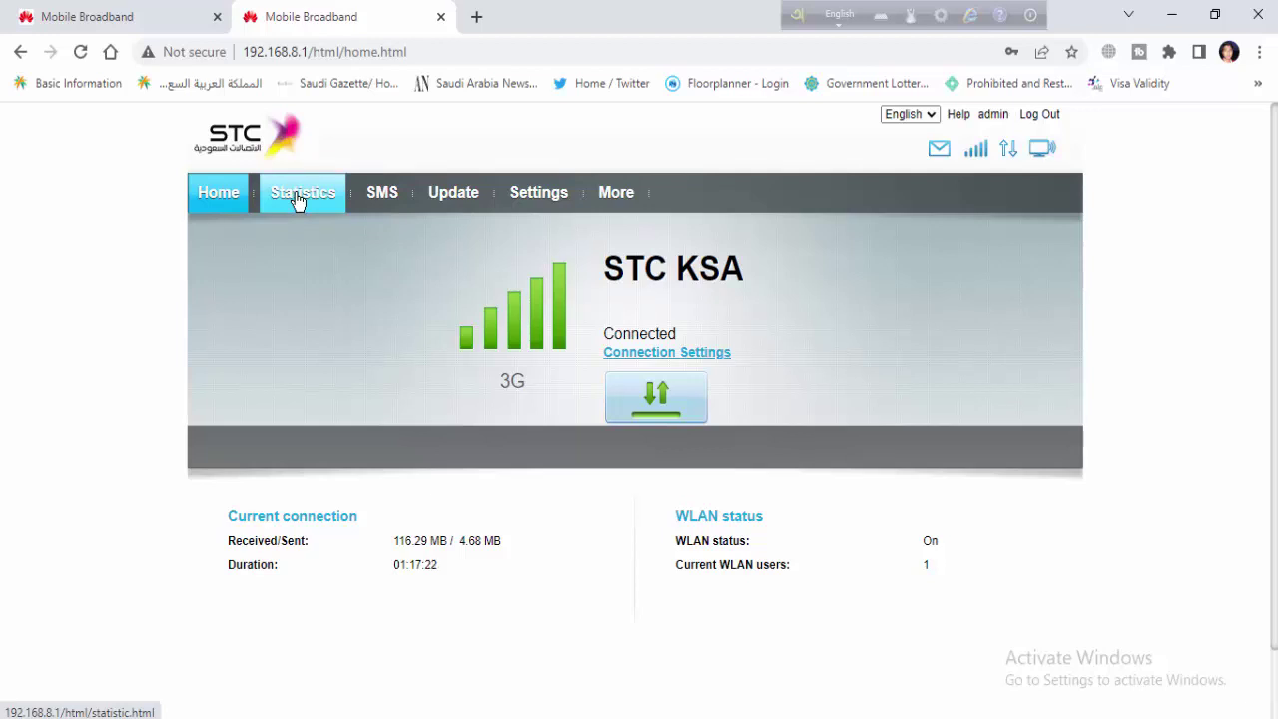
click(385, 201)
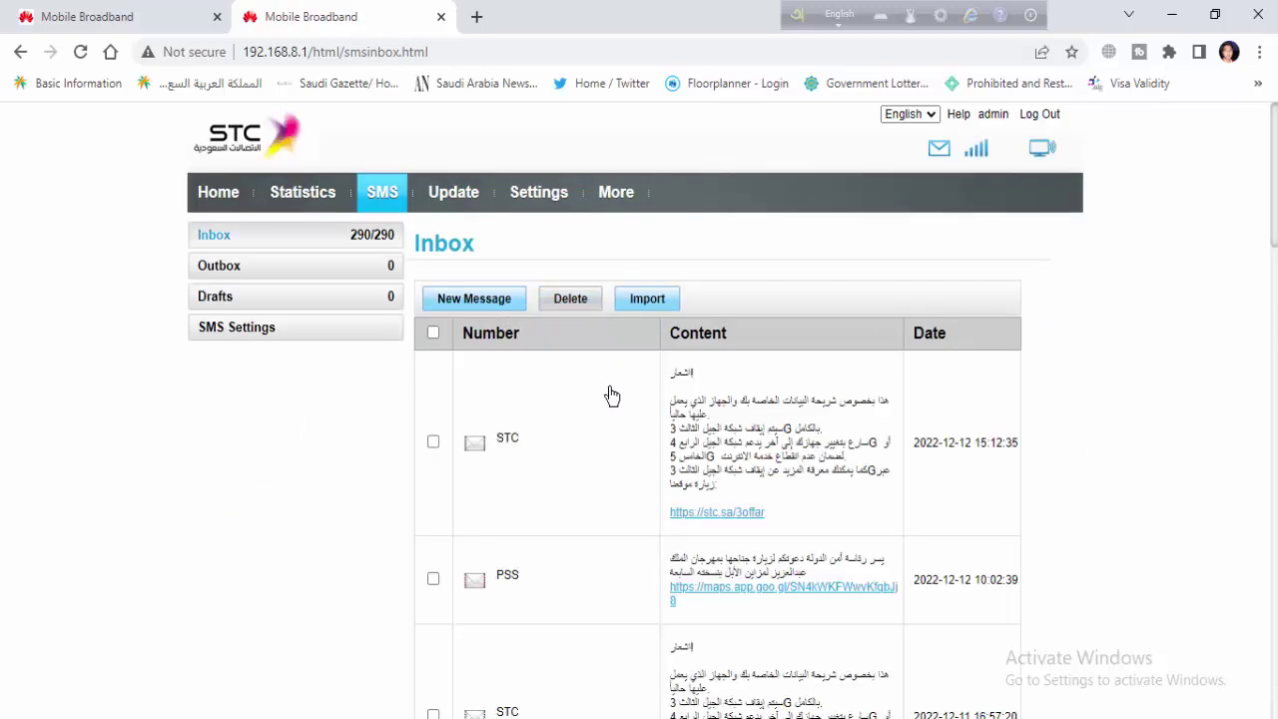
click(616, 194)
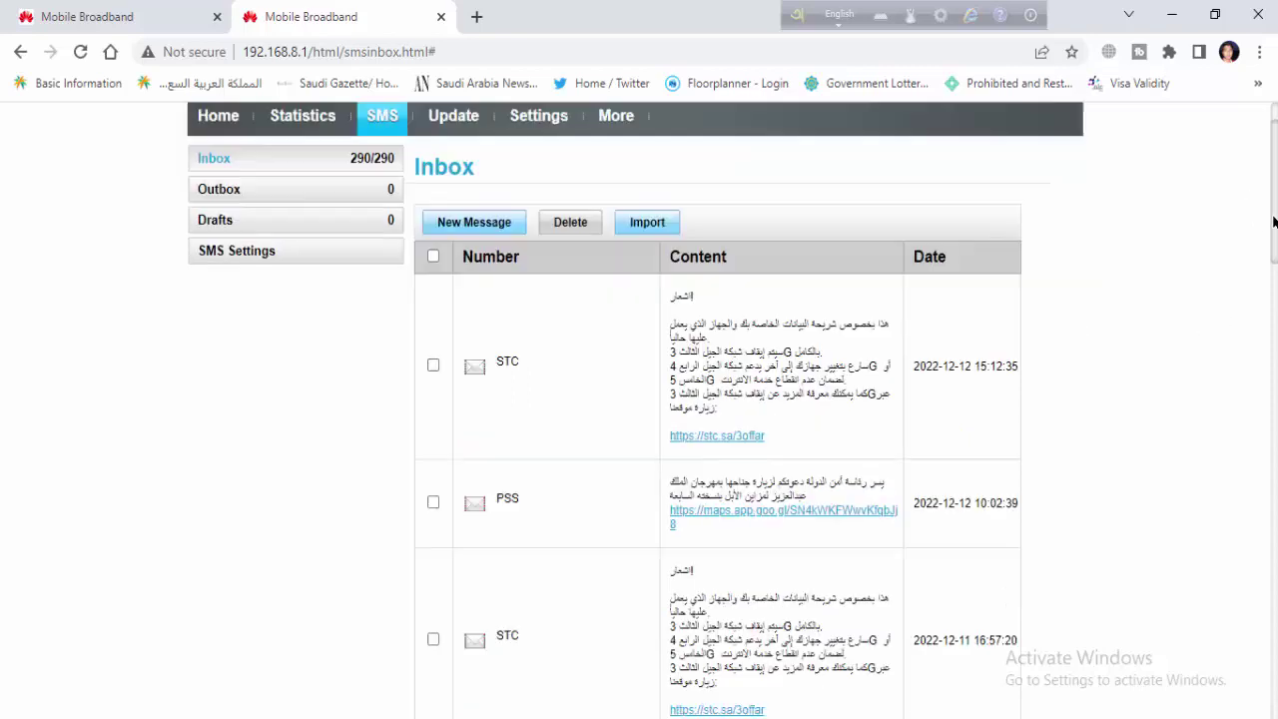
scroll(1276, 249, down, 3)
scroll(1276, 168, up, 3)
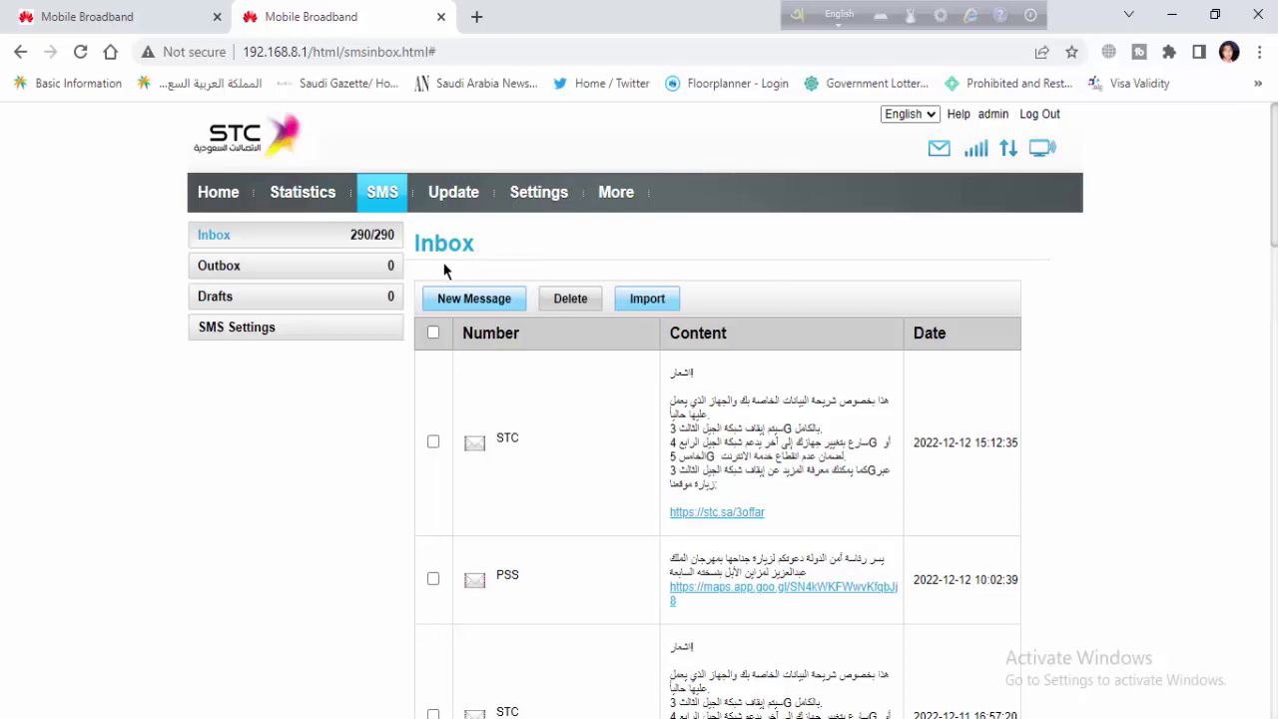
- Show Statistics with client 192.168.8.111 connected and an empty Blacklist
click(306, 207)
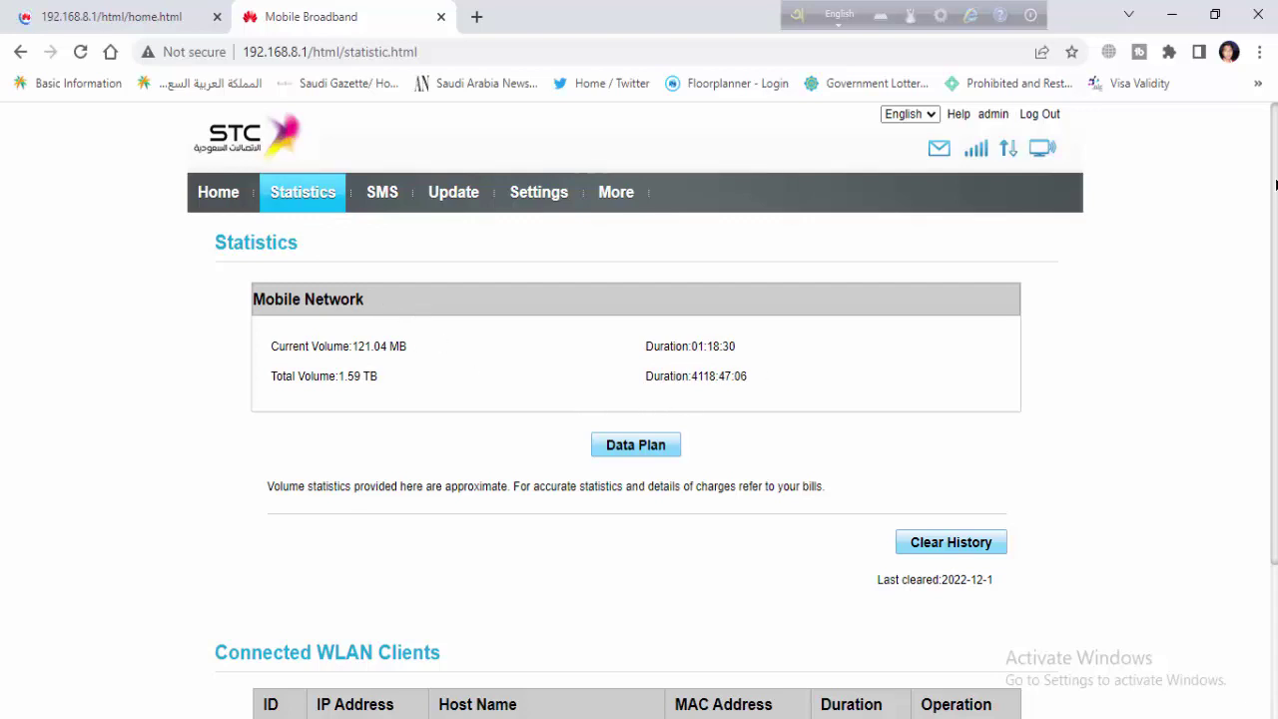
scroll(639, 409, down, 2)
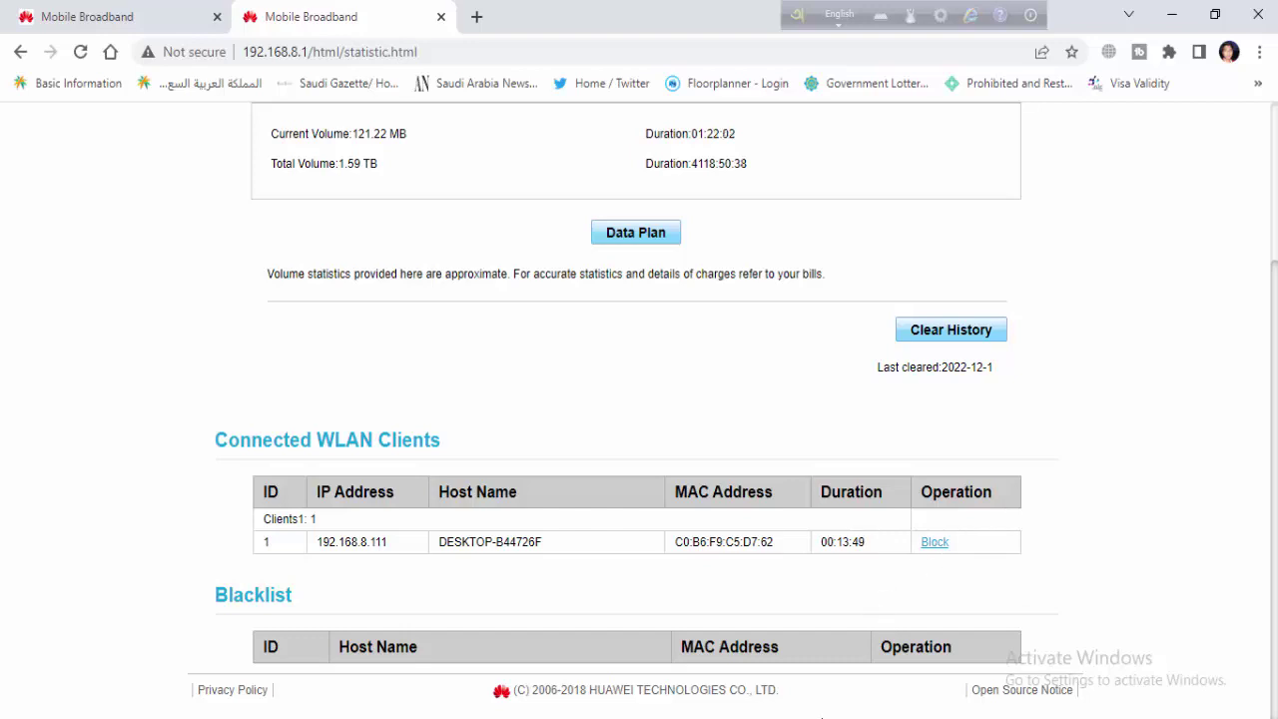
- Turn on the mirrored phone's Wi-Fi from its quick settings so it joins the router
mouse_move(799, 715)
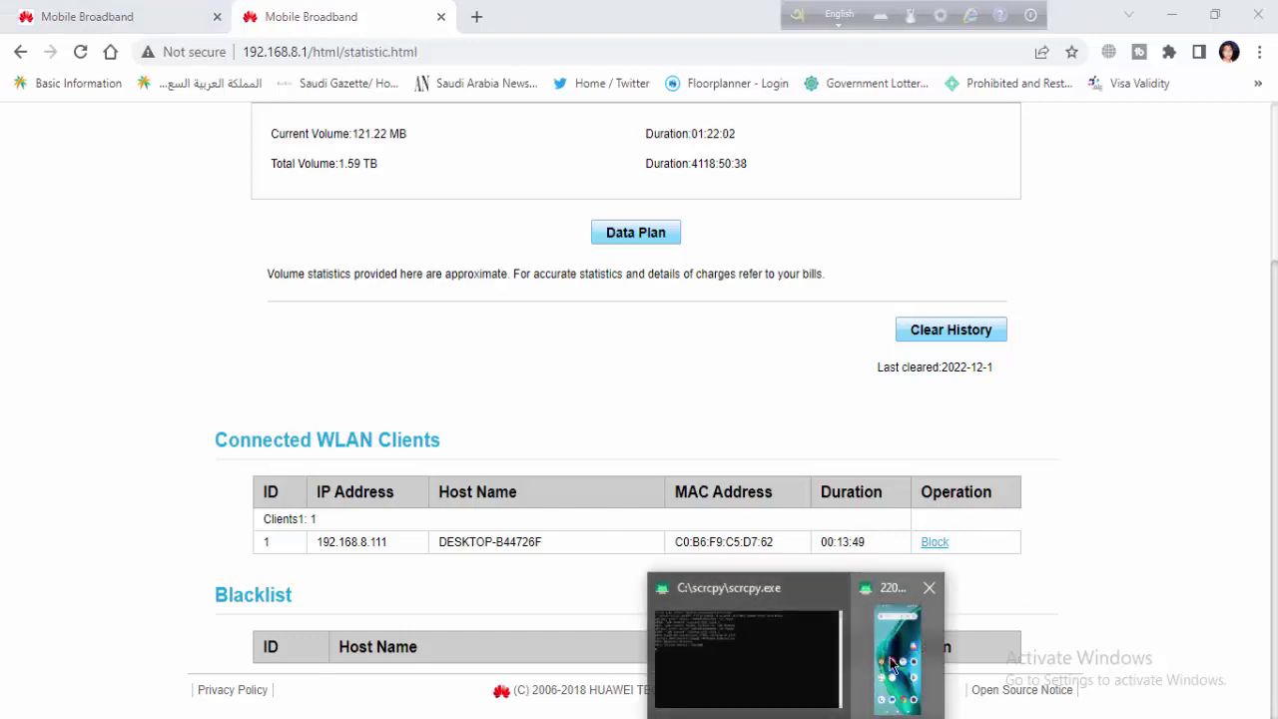
click(889, 659)
key(alt+n)
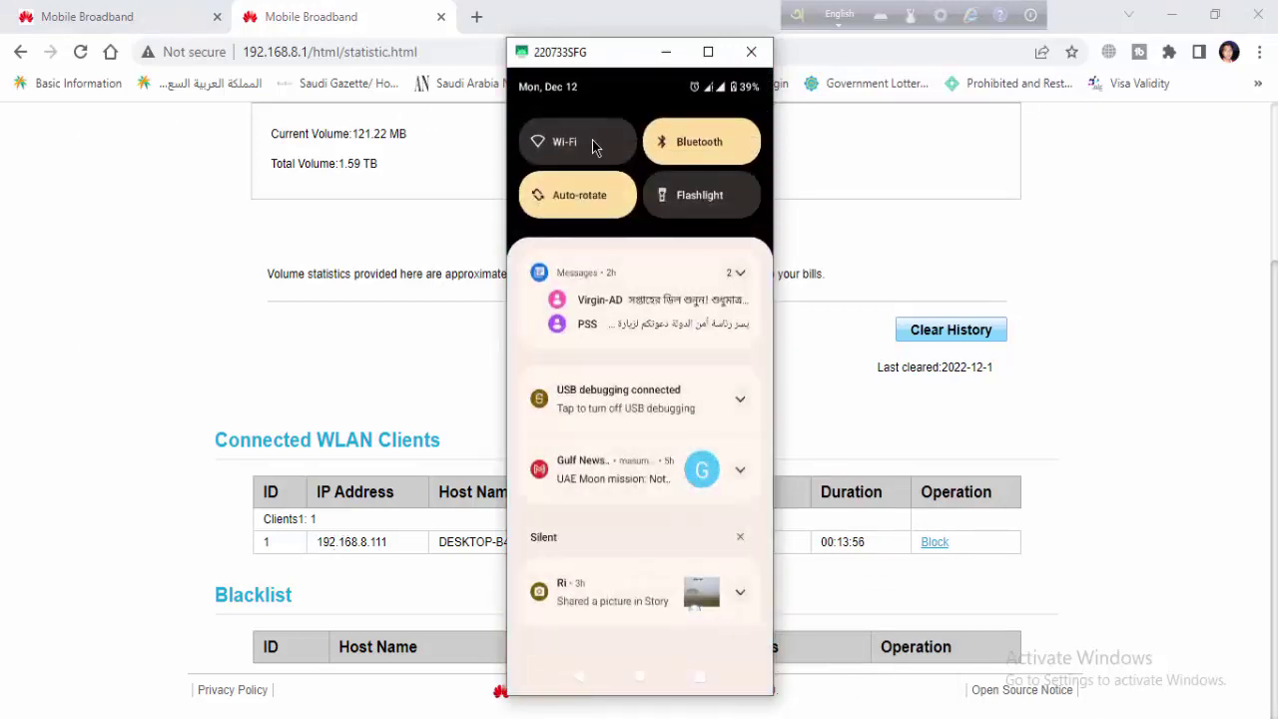
click(592, 139)
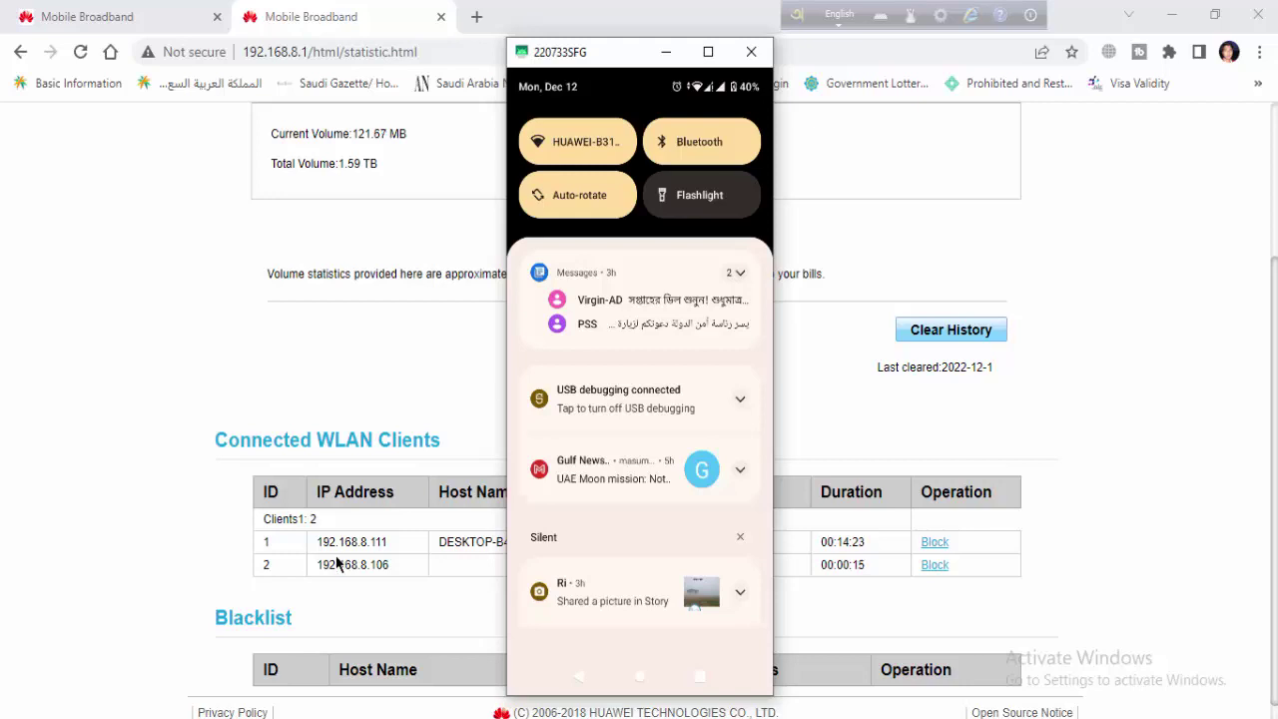
click(1260, 494)
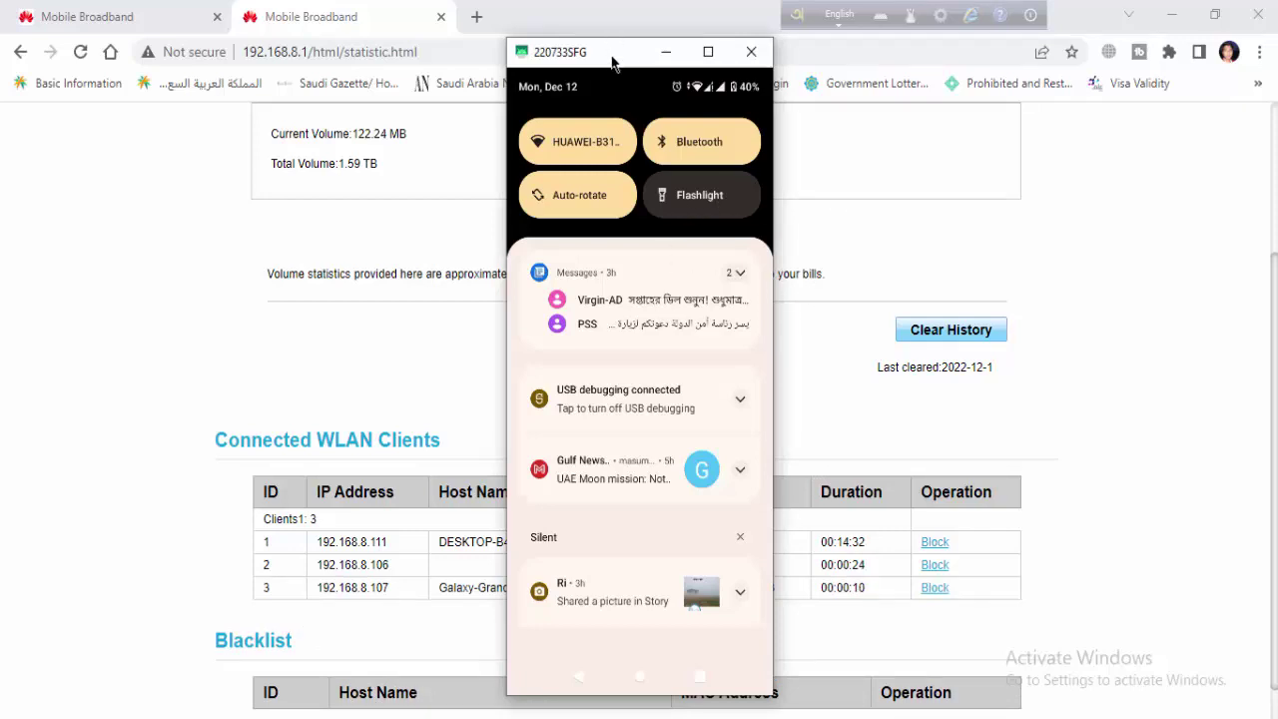
- Open the phone's Wi-Fi settings, showing it connected to HUAWEI-B310-98AA
drag(612, 62, 989, 73)
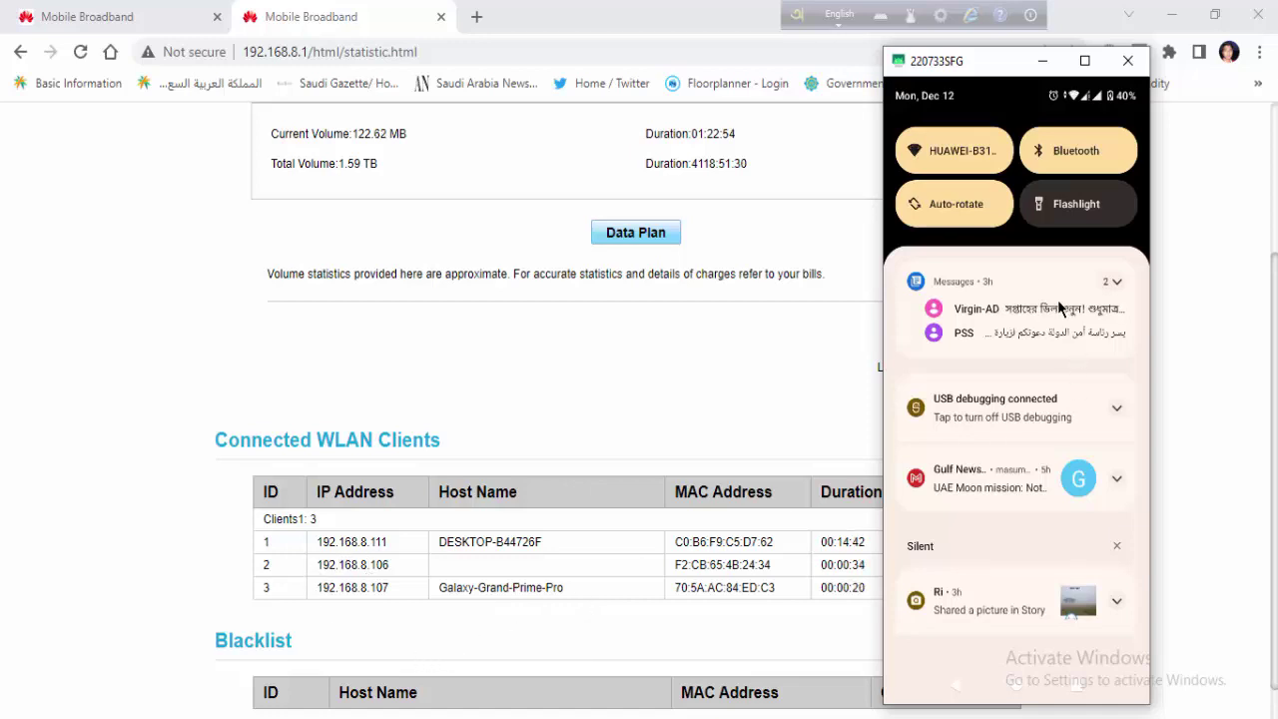
right_click(1056, 351)
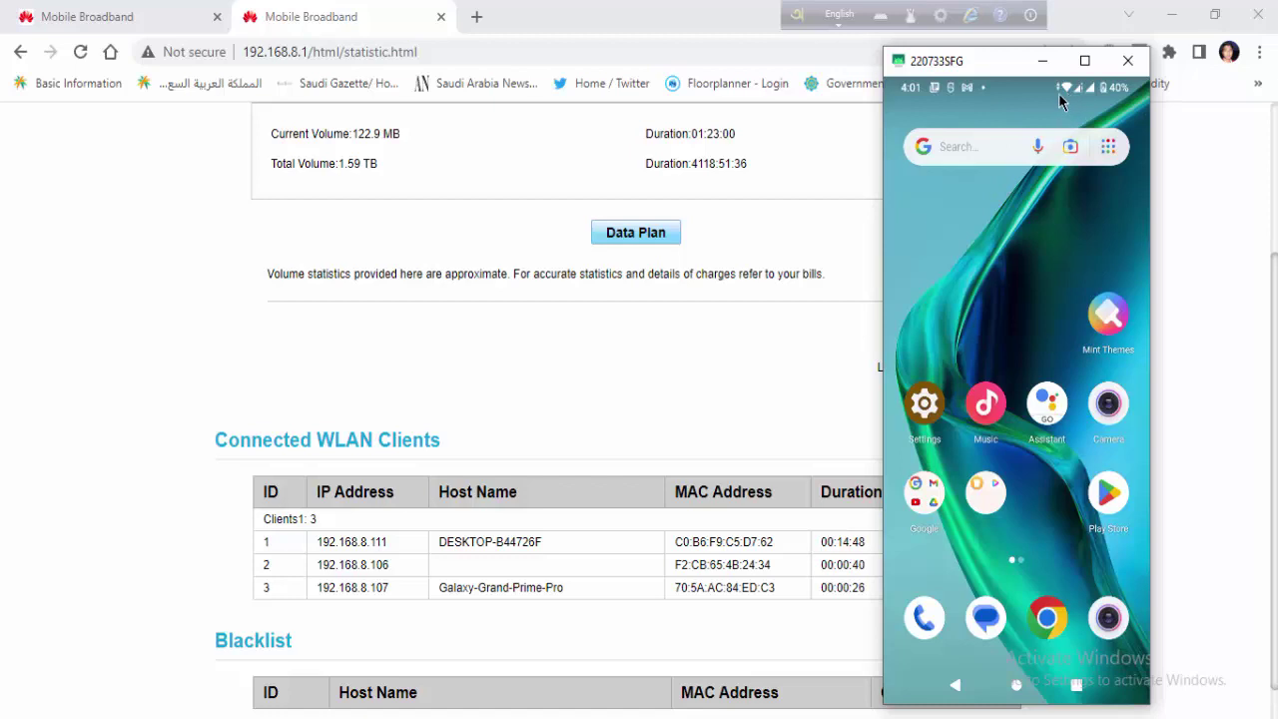
drag(1059, 93, 1062, 103)
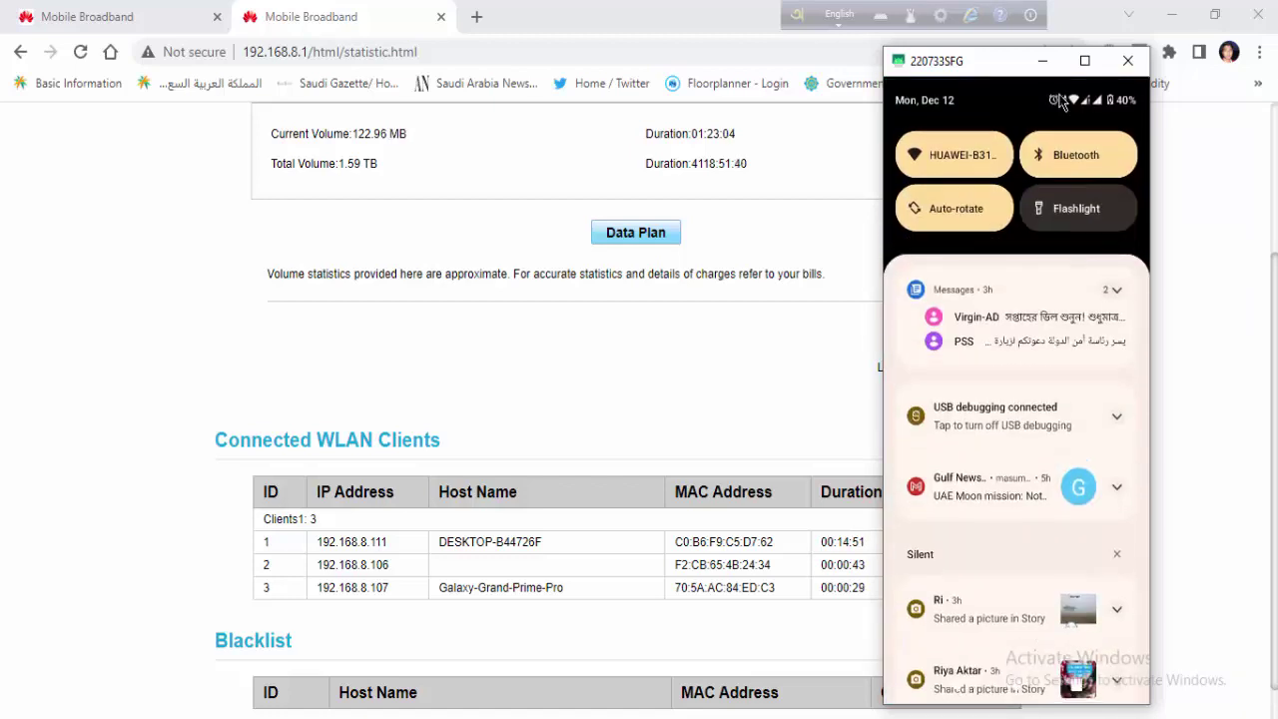
click(984, 152)
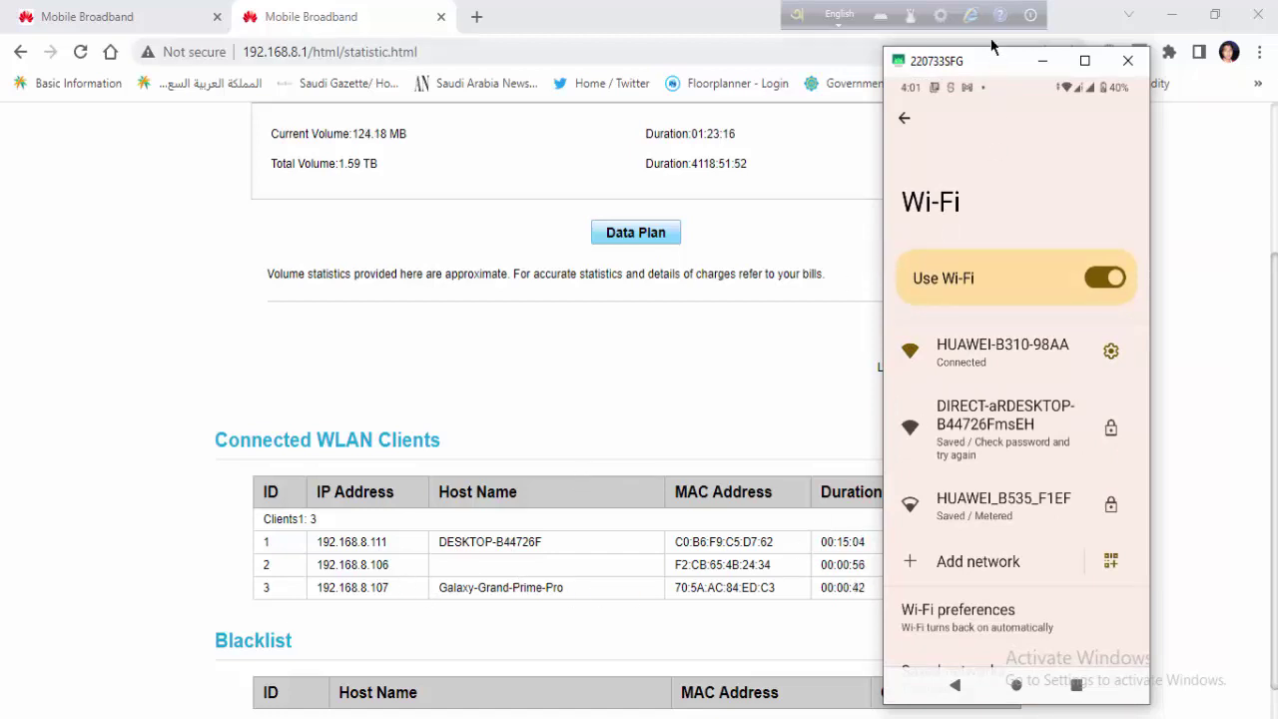
drag(964, 62, 125, 72)
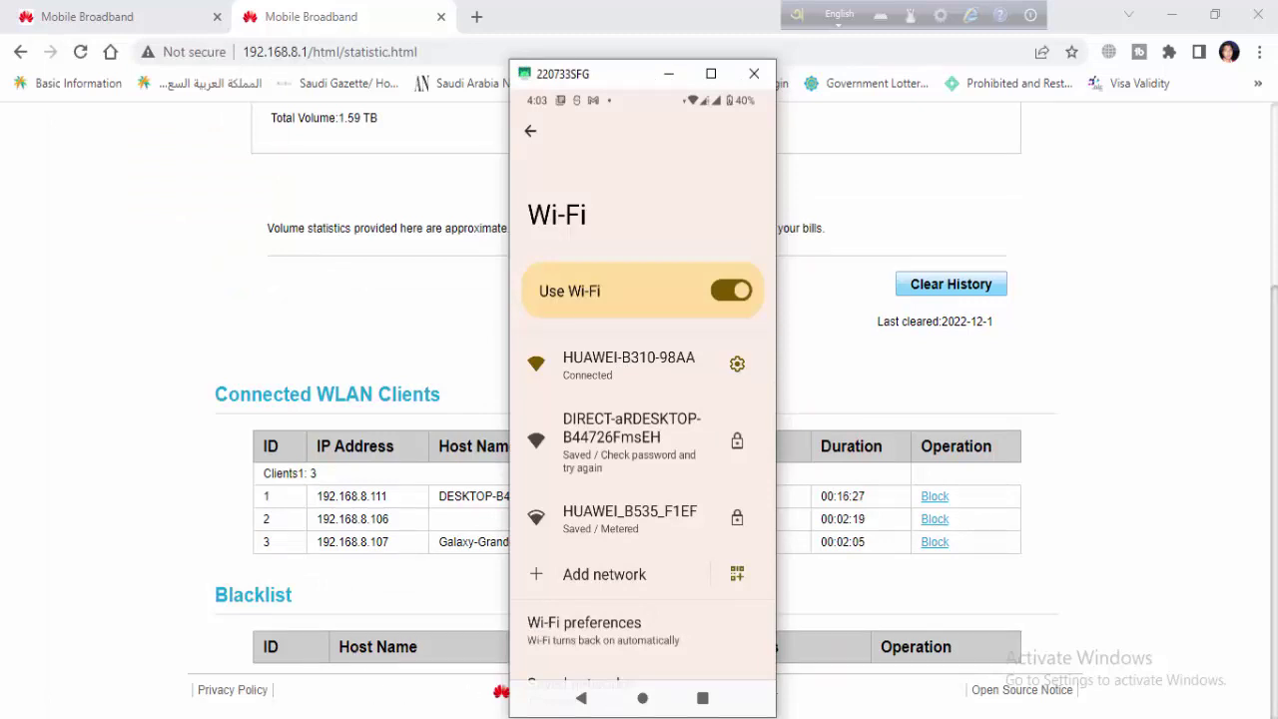
click(1273, 529)
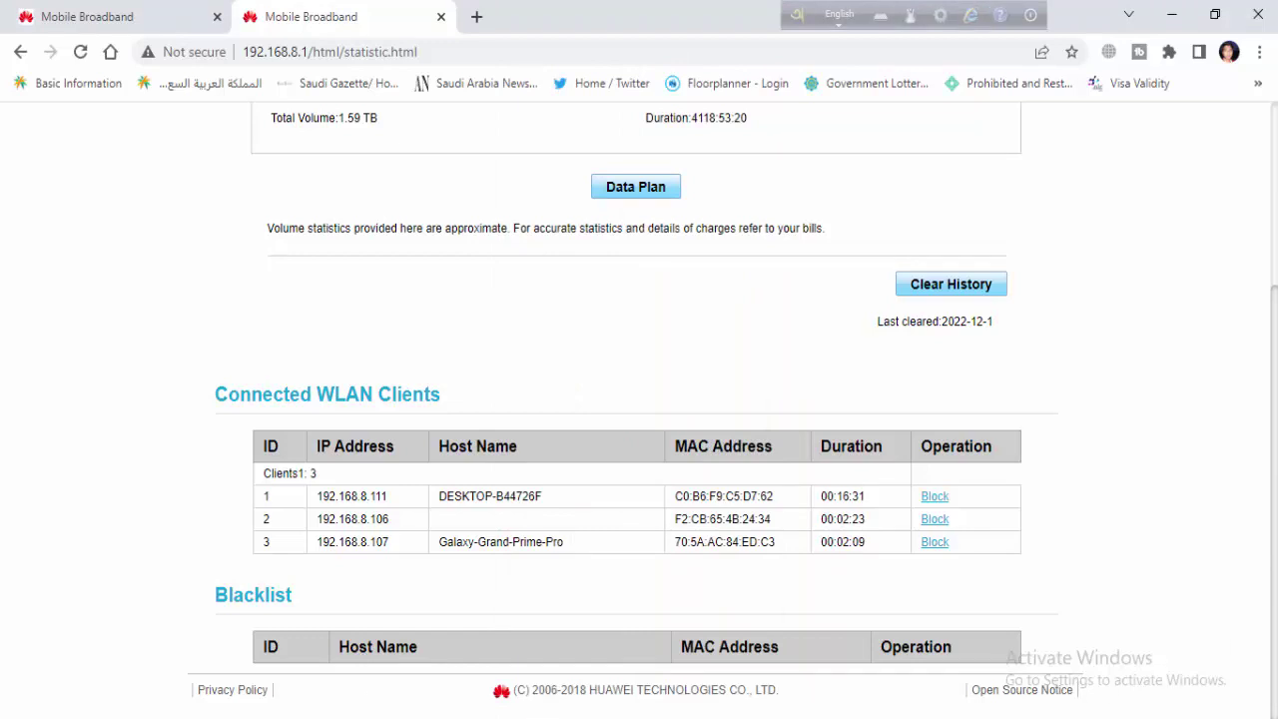
click(899, 631)
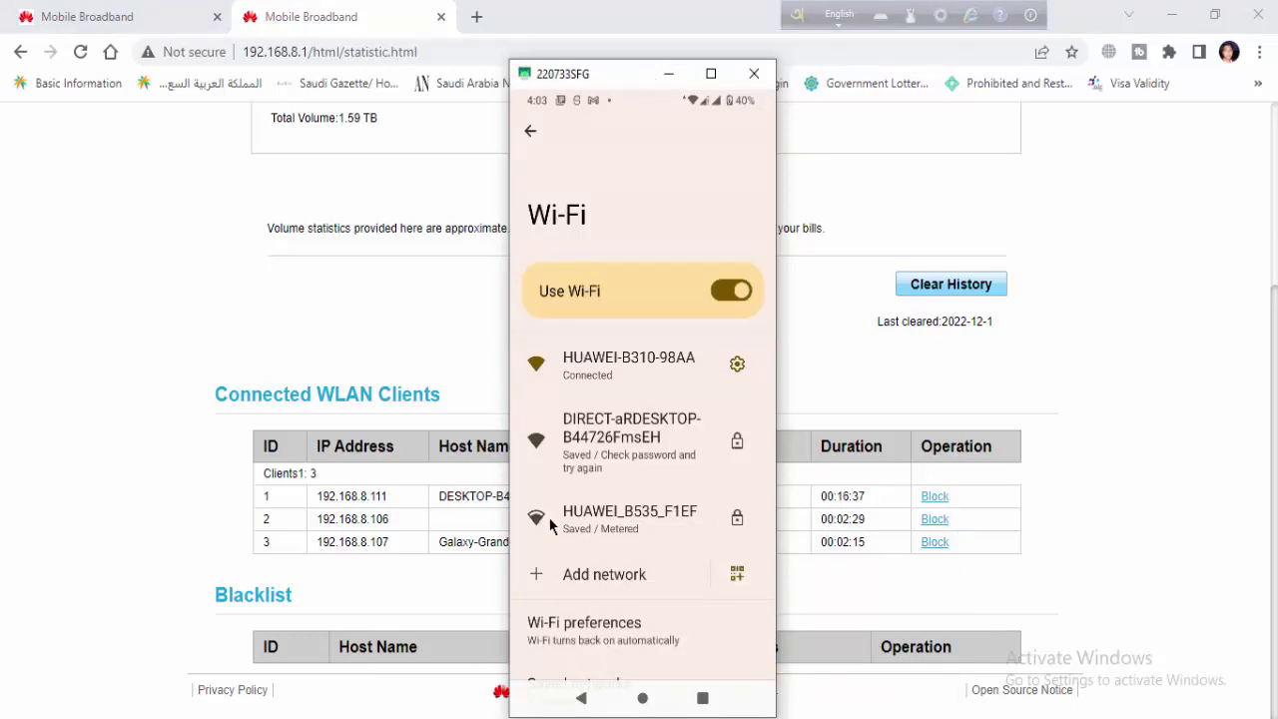
- Block client 192.168.8.106 and answer the 'Add this user to the blacklist?' prompt
click(941, 524)
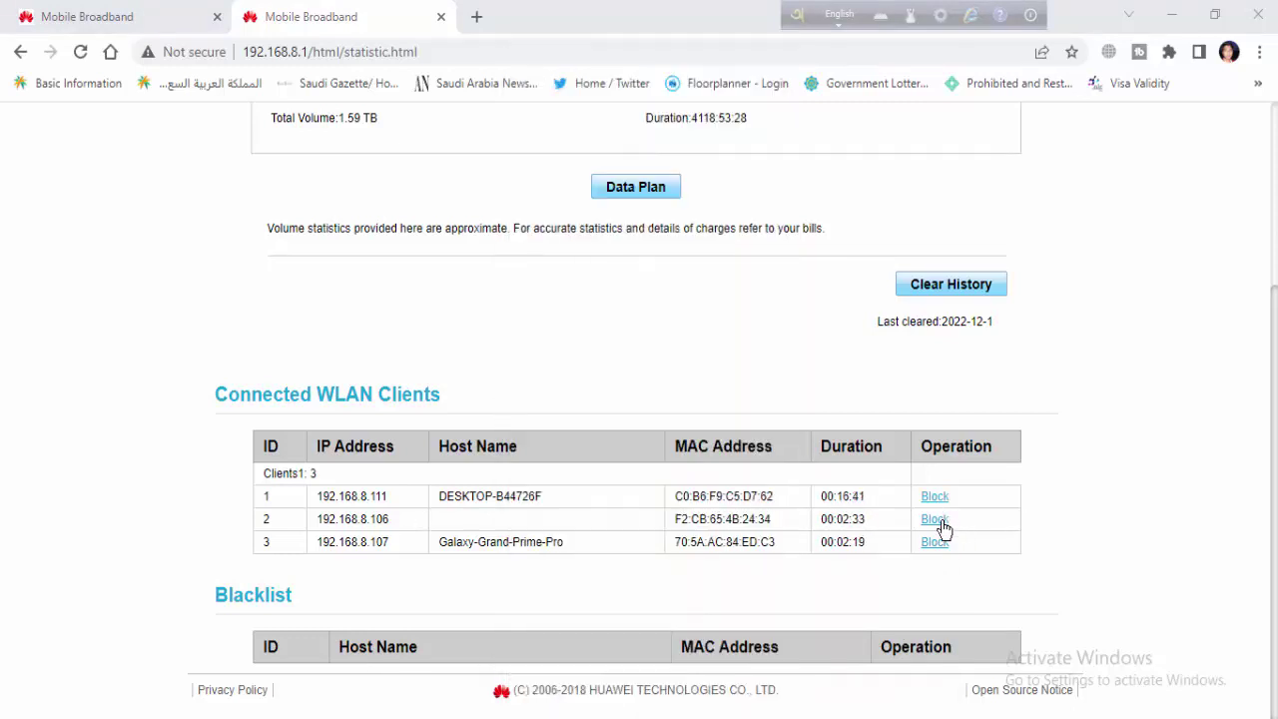
click(935, 519)
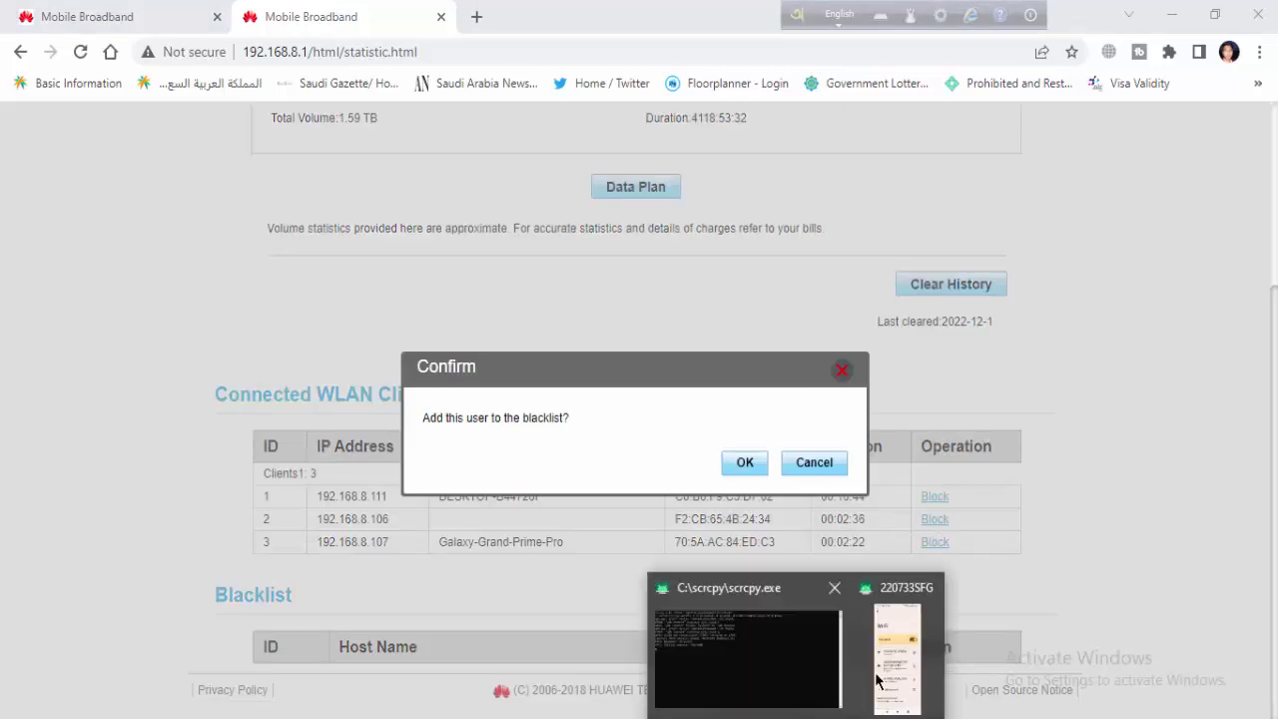
click(892, 661)
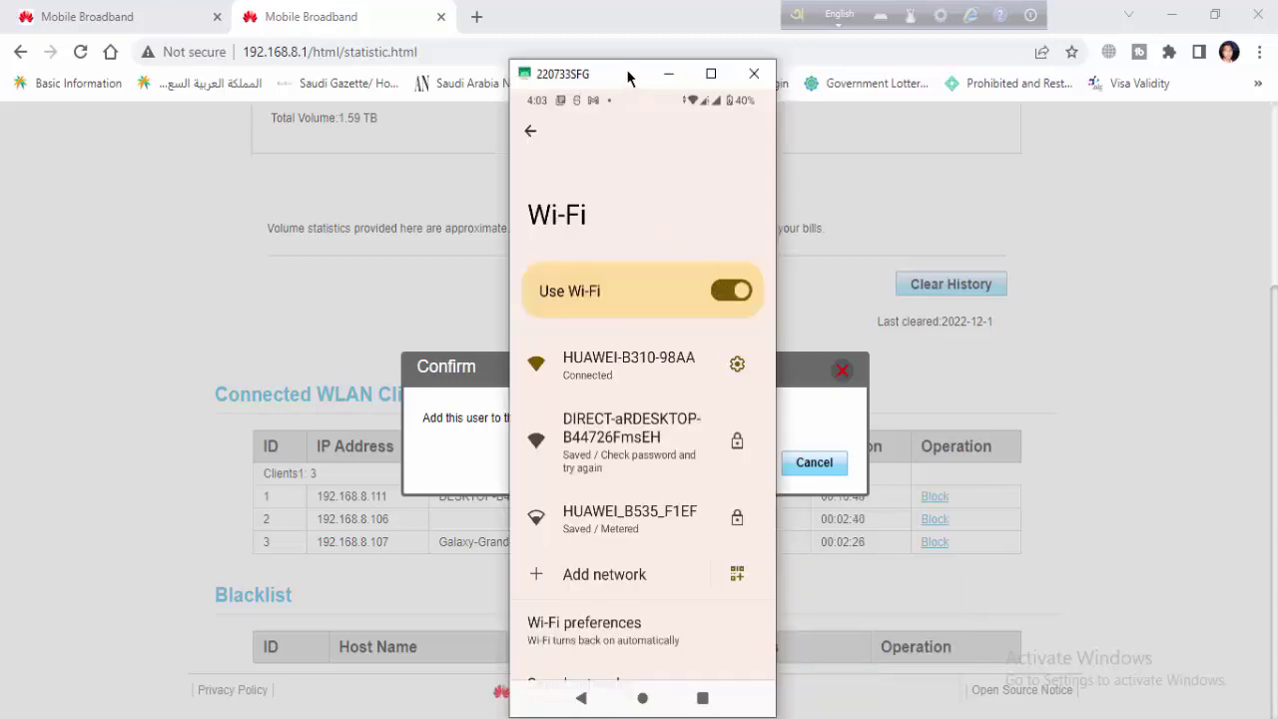
drag(630, 79, 200, 88)
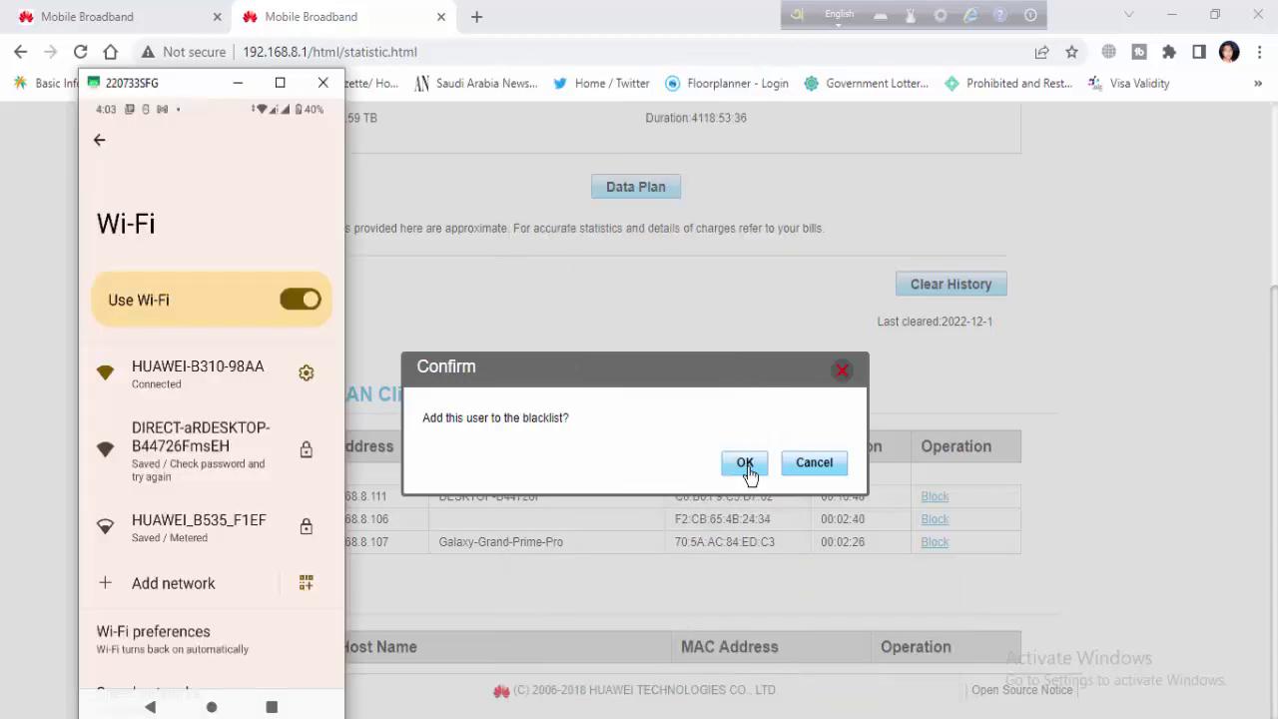
click(751, 470)
key(Escape)
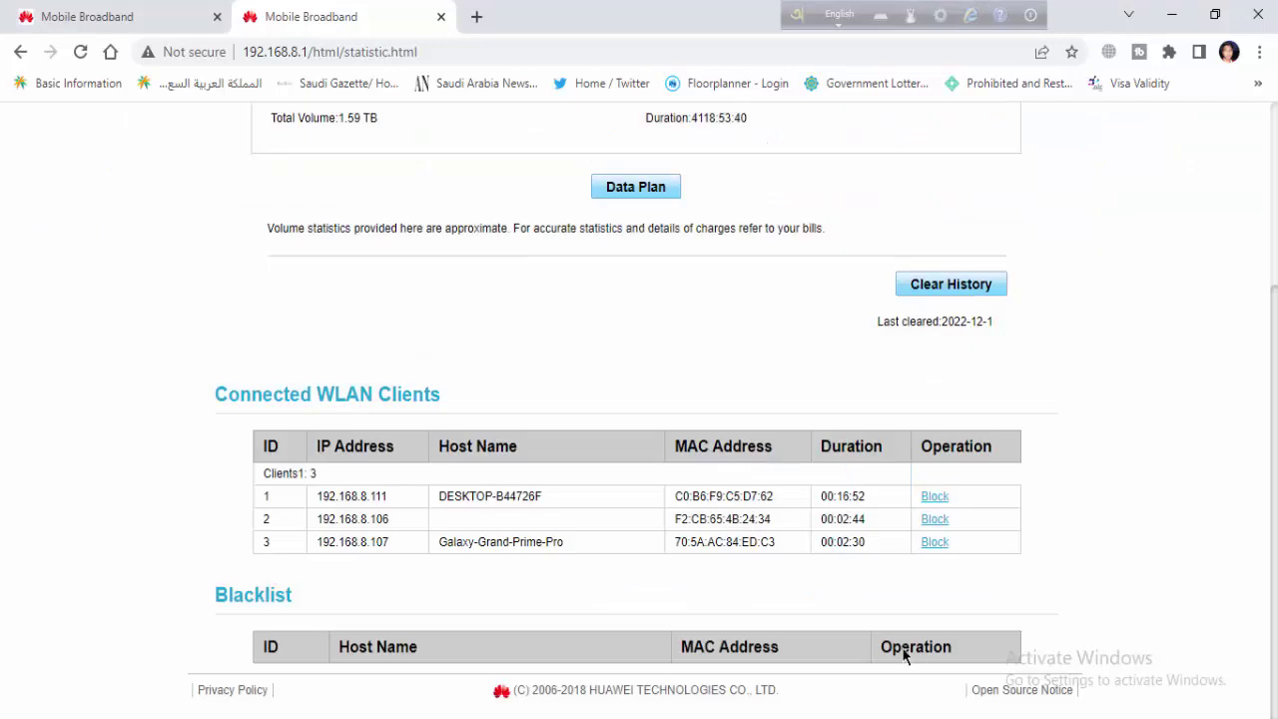
key(alt+Tab)
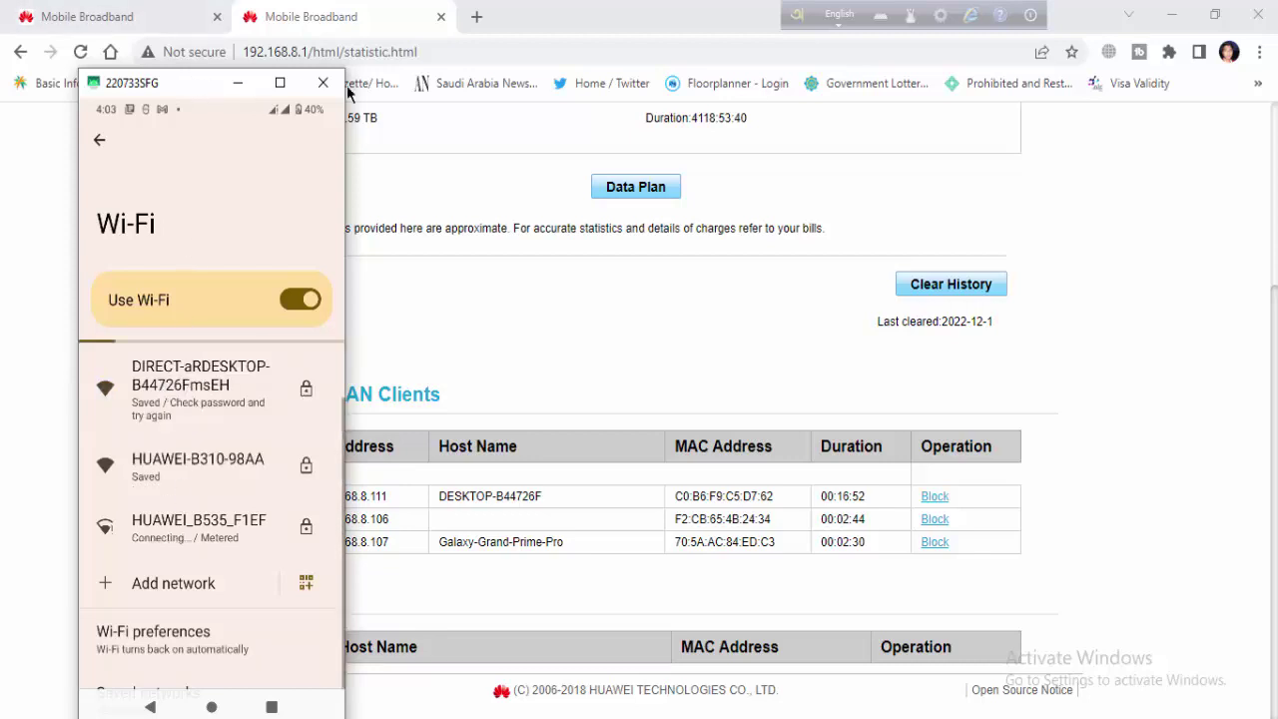
drag(188, 76, 531, 71)
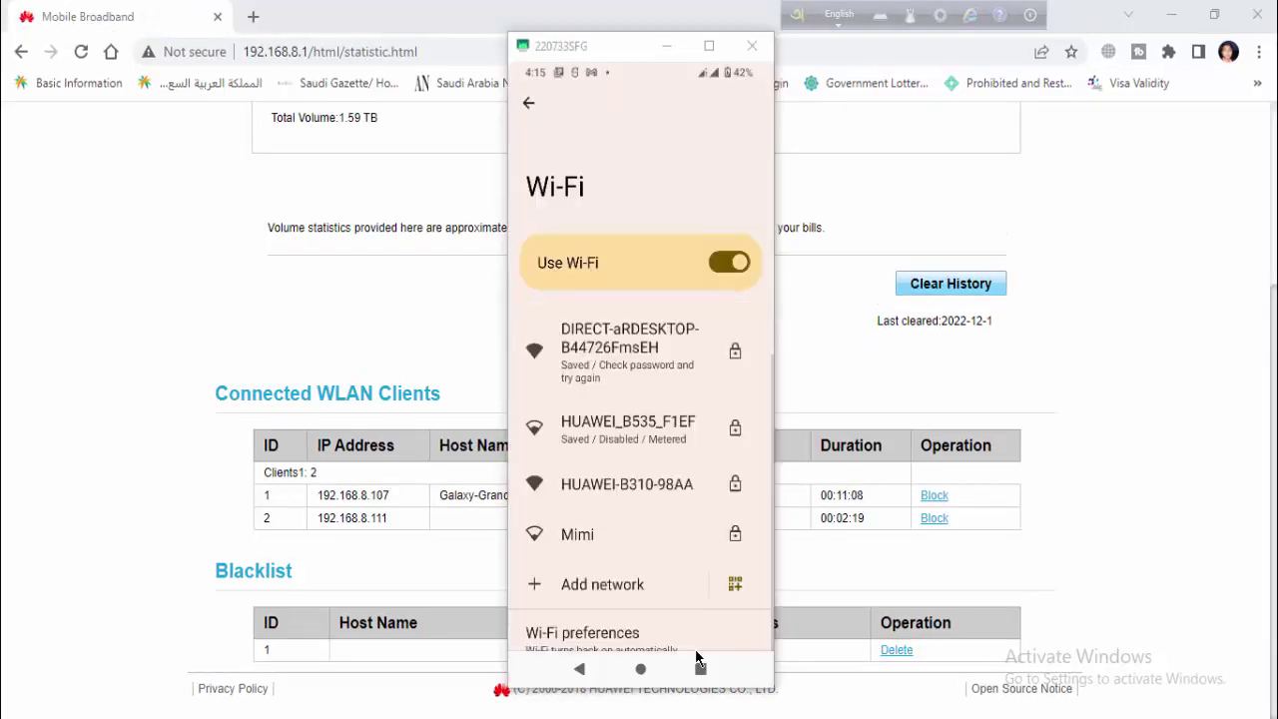
- Try rejoining HUAWEI-B310-98AA from the phone; it stays stuck at Connecting…
click(648, 492)
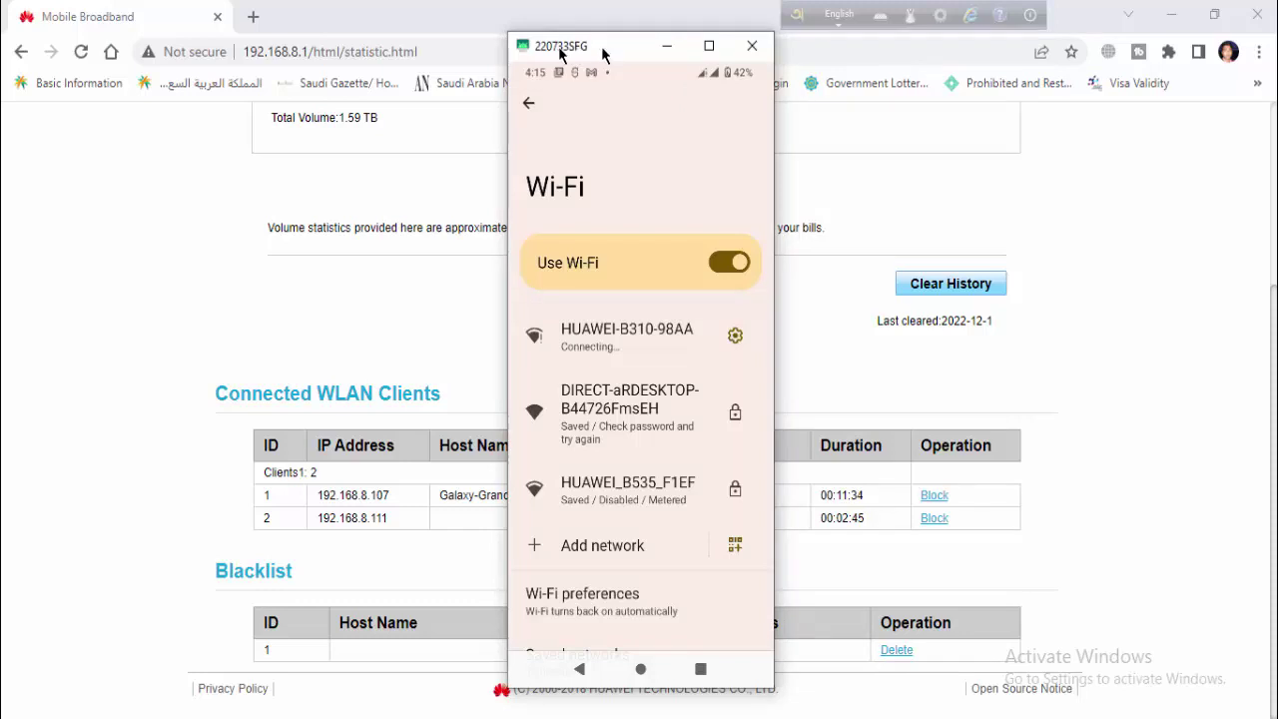
drag(632, 46, 483, 8)
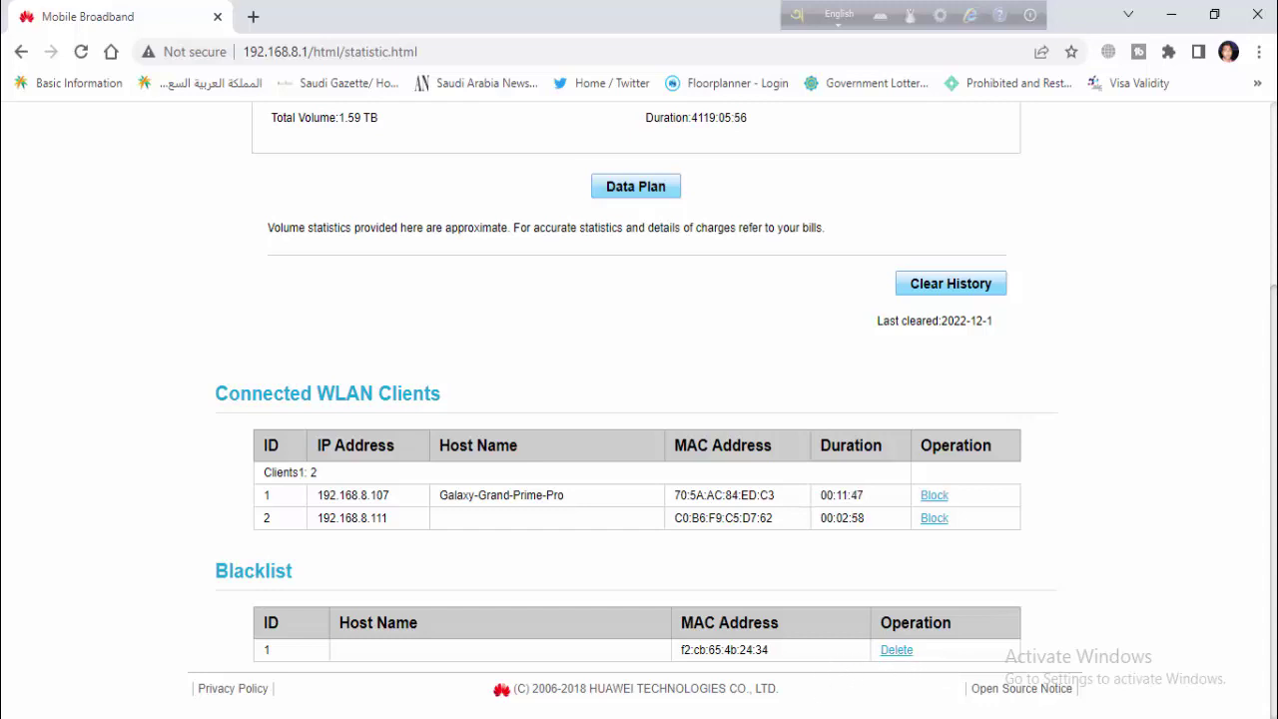
click(855, 649)
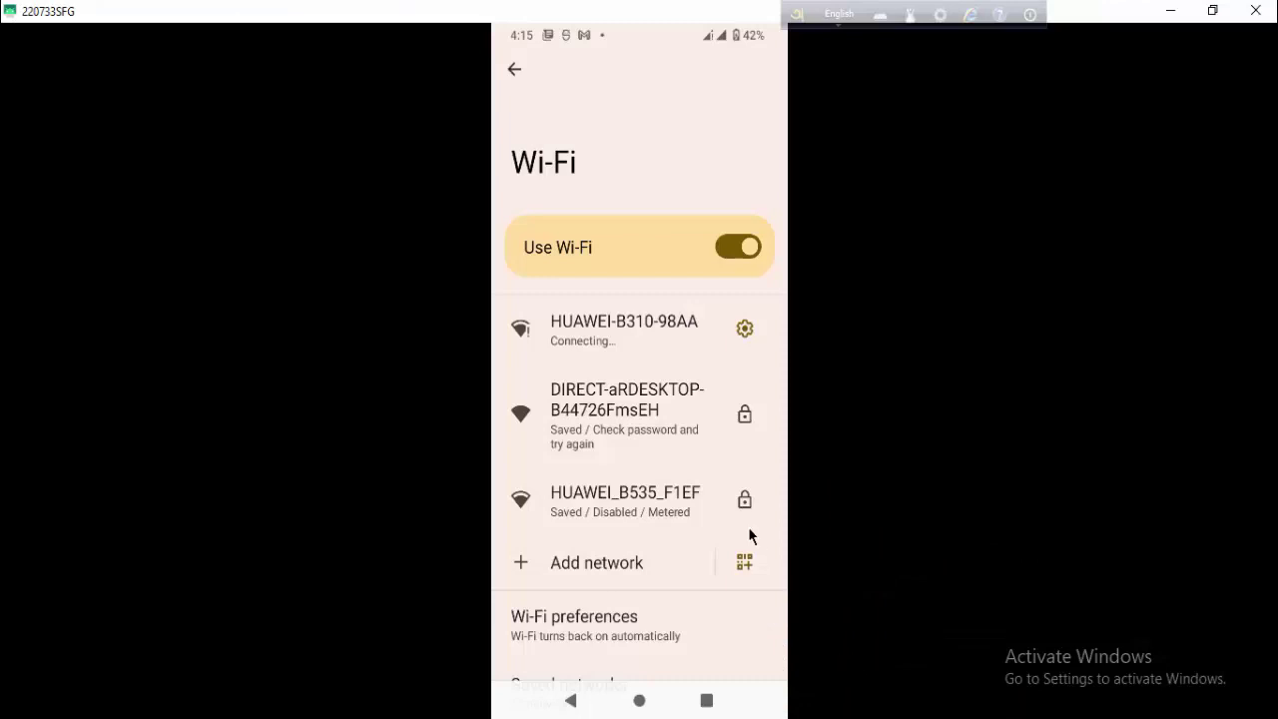
click(1214, 12)
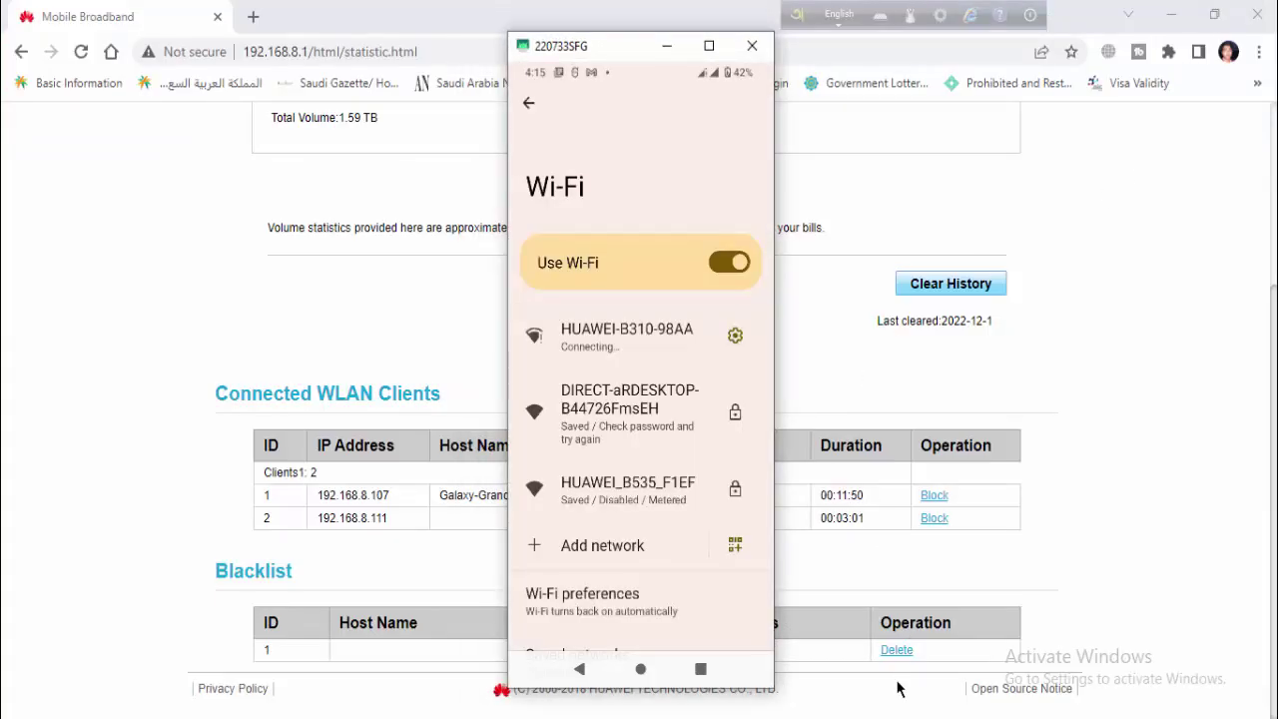
- Delete F2:CB:65:4B:24:34 from the Blacklist, confirm, and return to the phone mirror
click(897, 651)
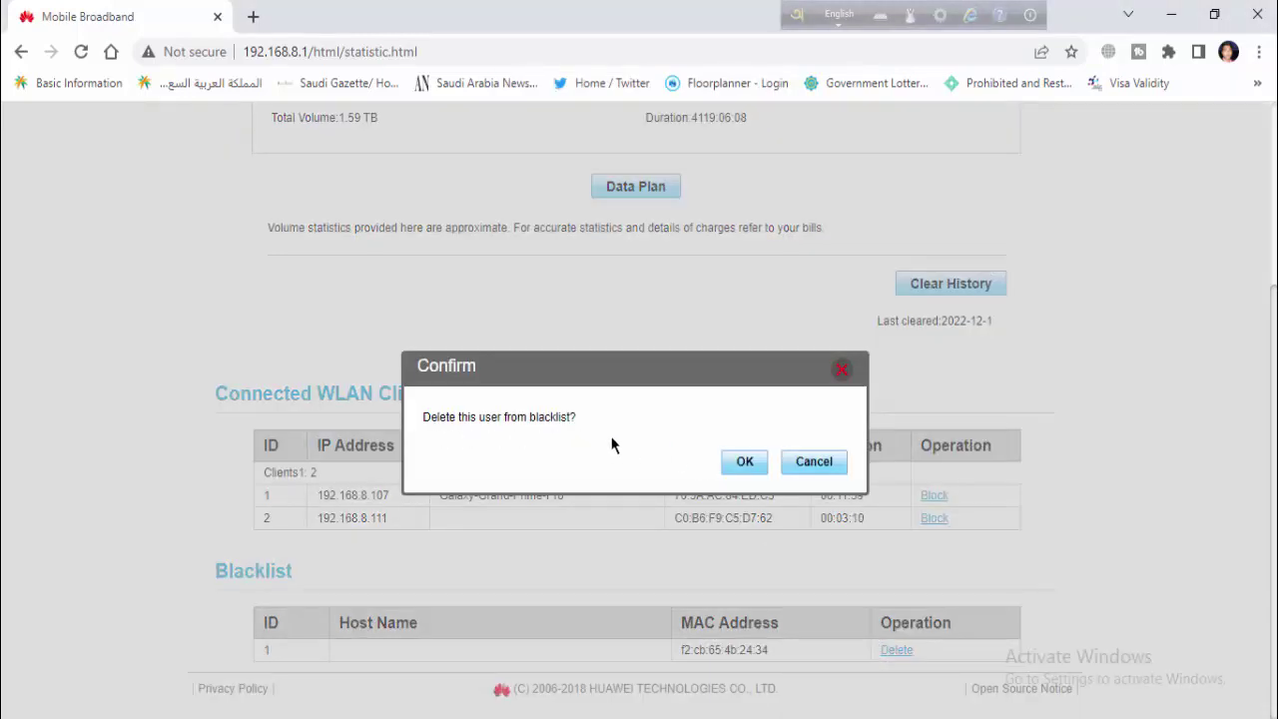
click(745, 464)
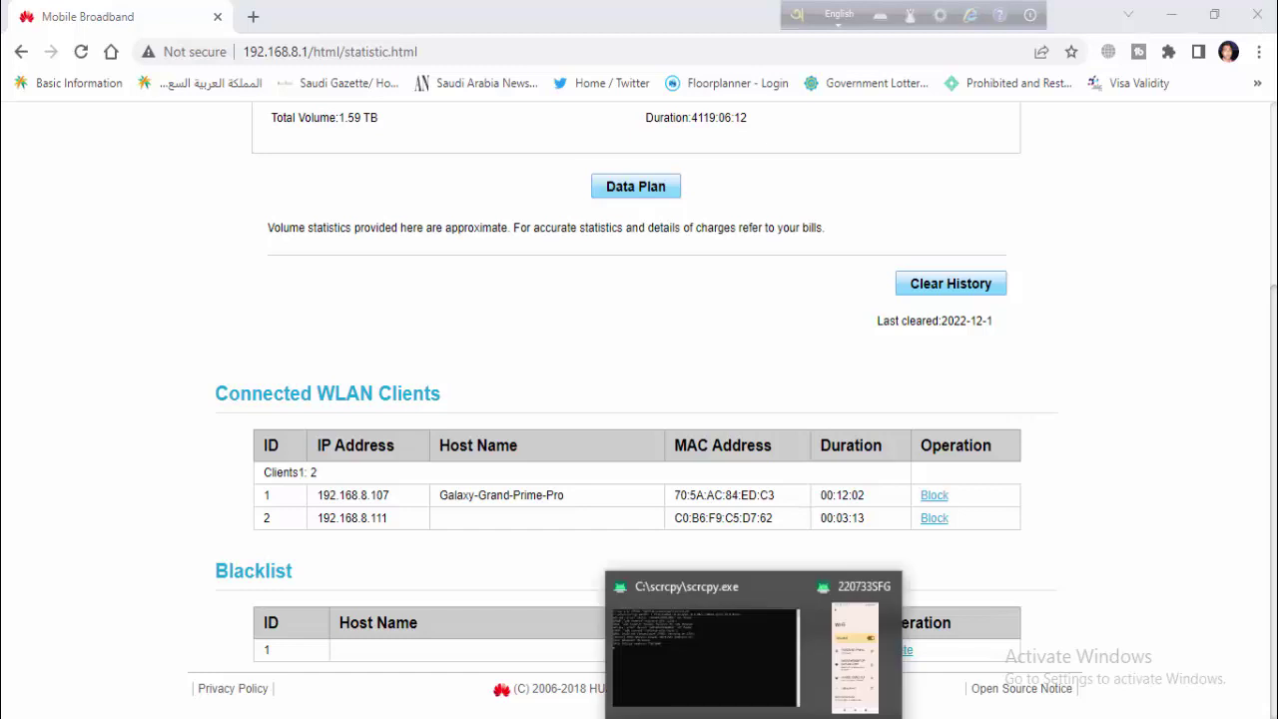
click(849, 665)
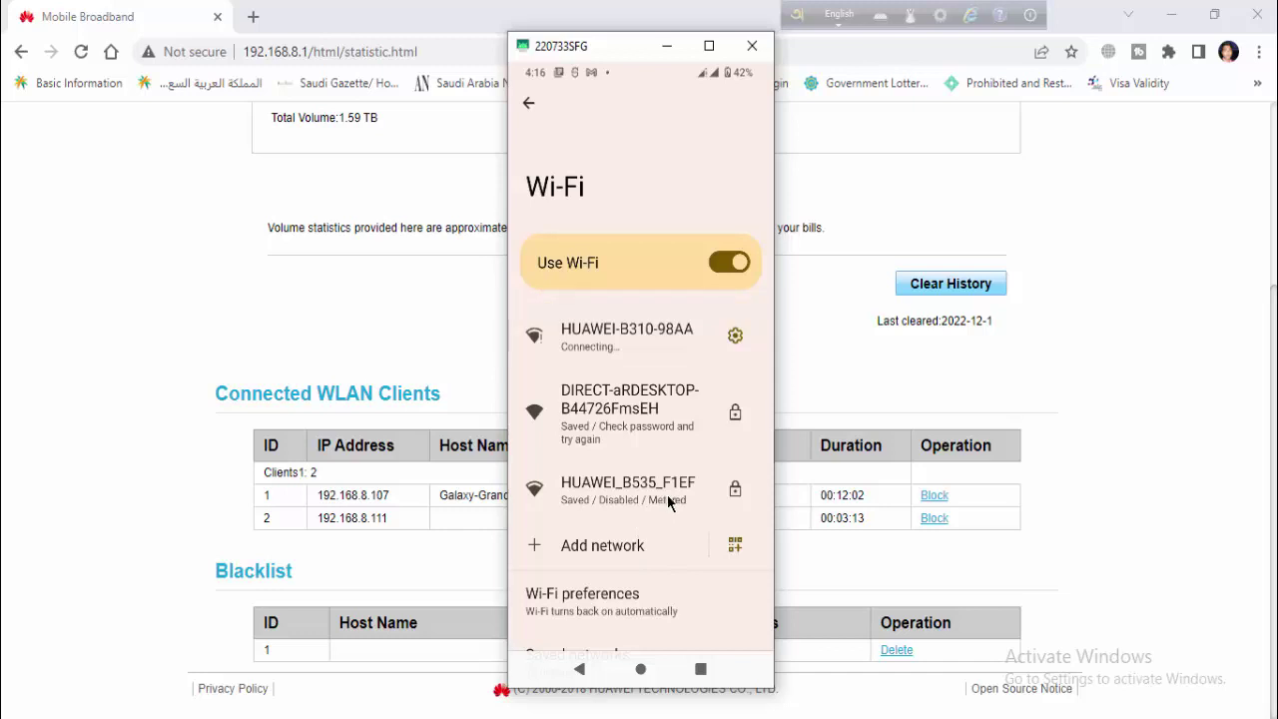
- On the mirrored phone, forget HUAWEI-B310-98AA, then rejoin it by entering the eight-character Wi-Fi password
click(685, 339)
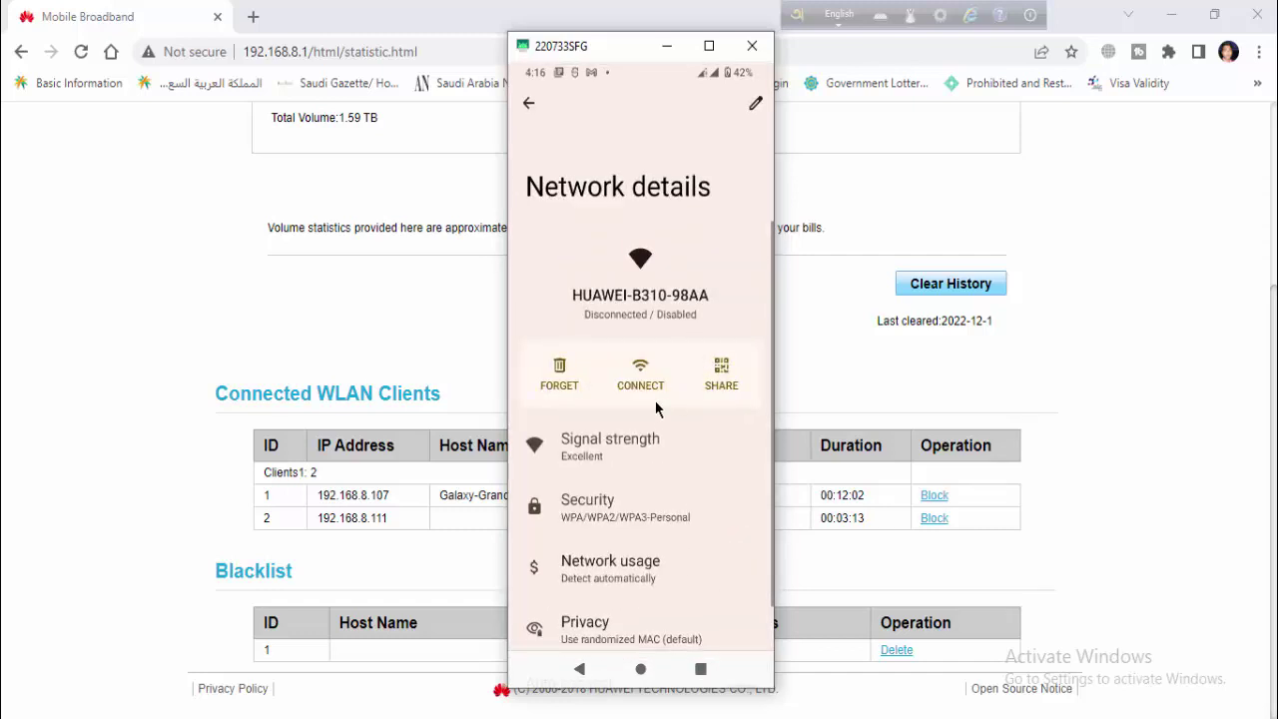
click(575, 385)
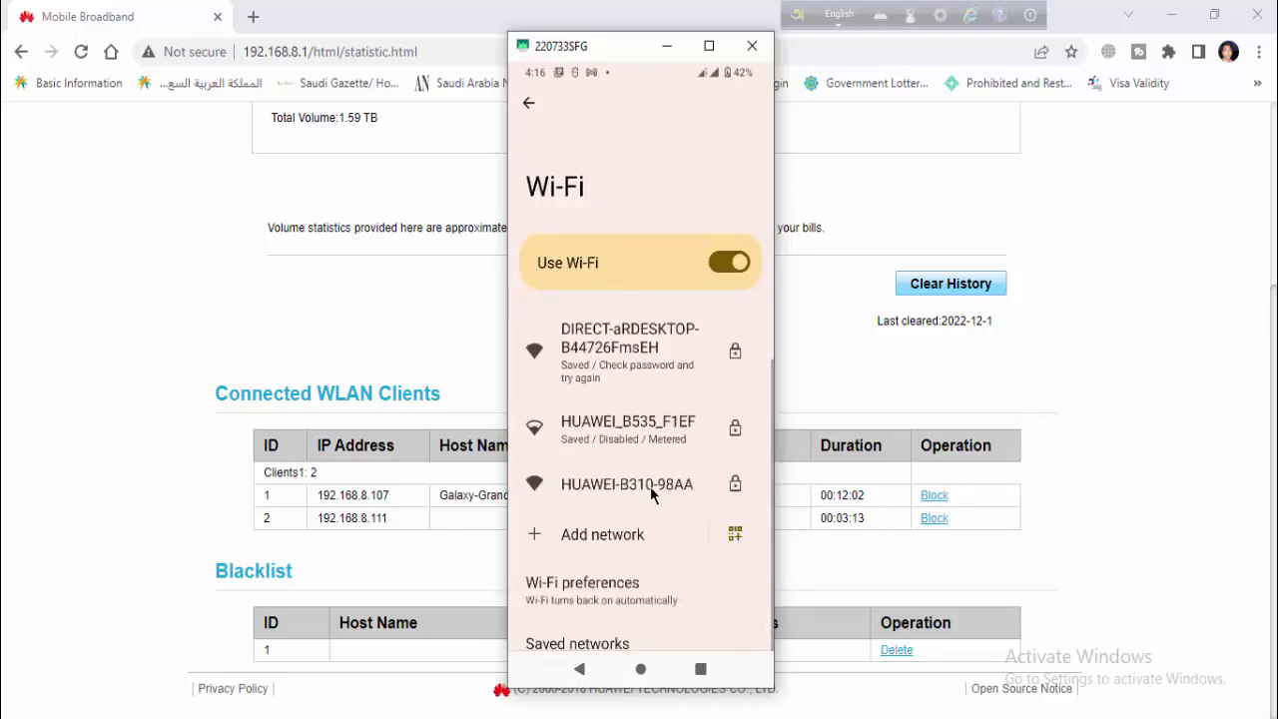
click(725, 487)
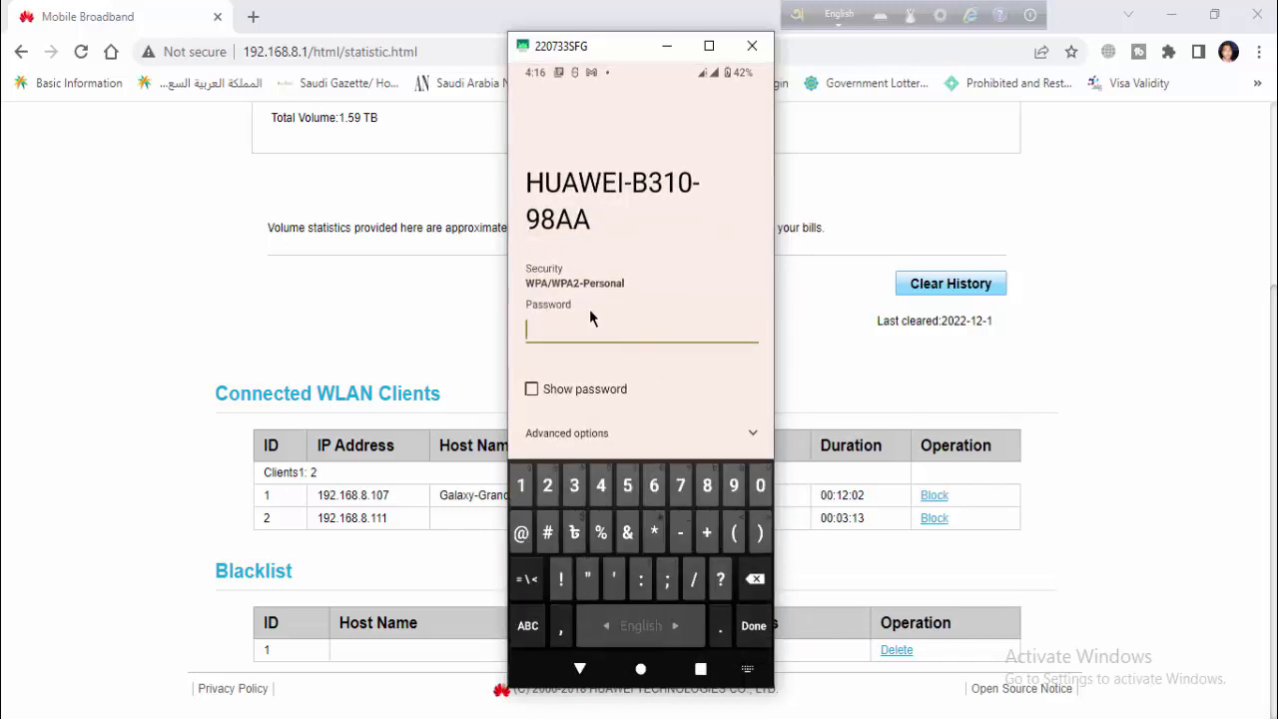
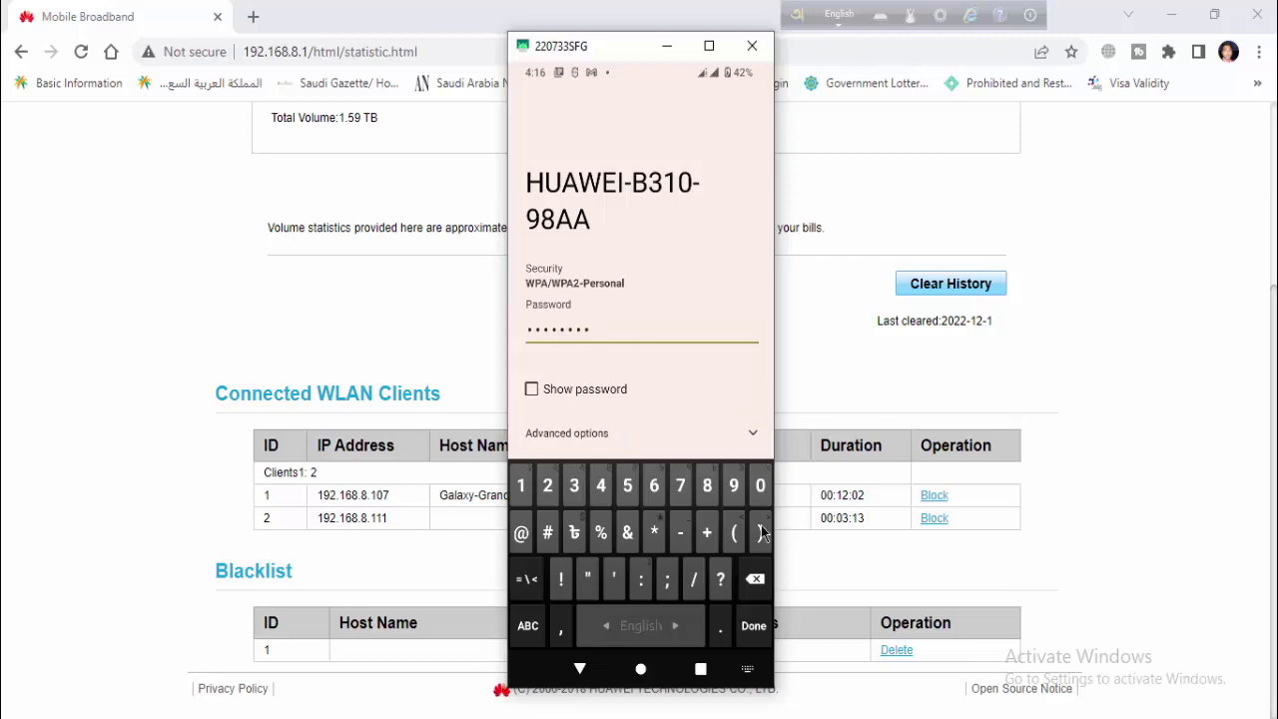
key(Return)
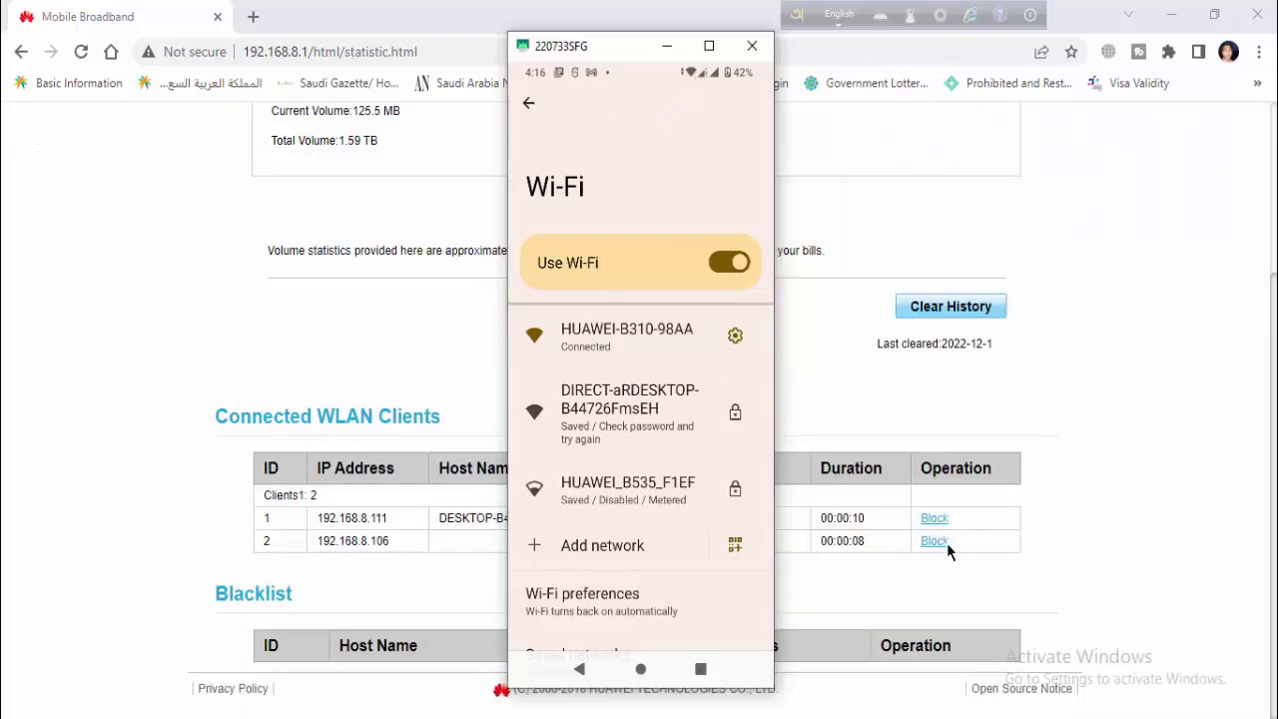
- Minimize the scrcpy window and scroll the router's Statistics page to check the connected clients and blacklist
click(668, 45)
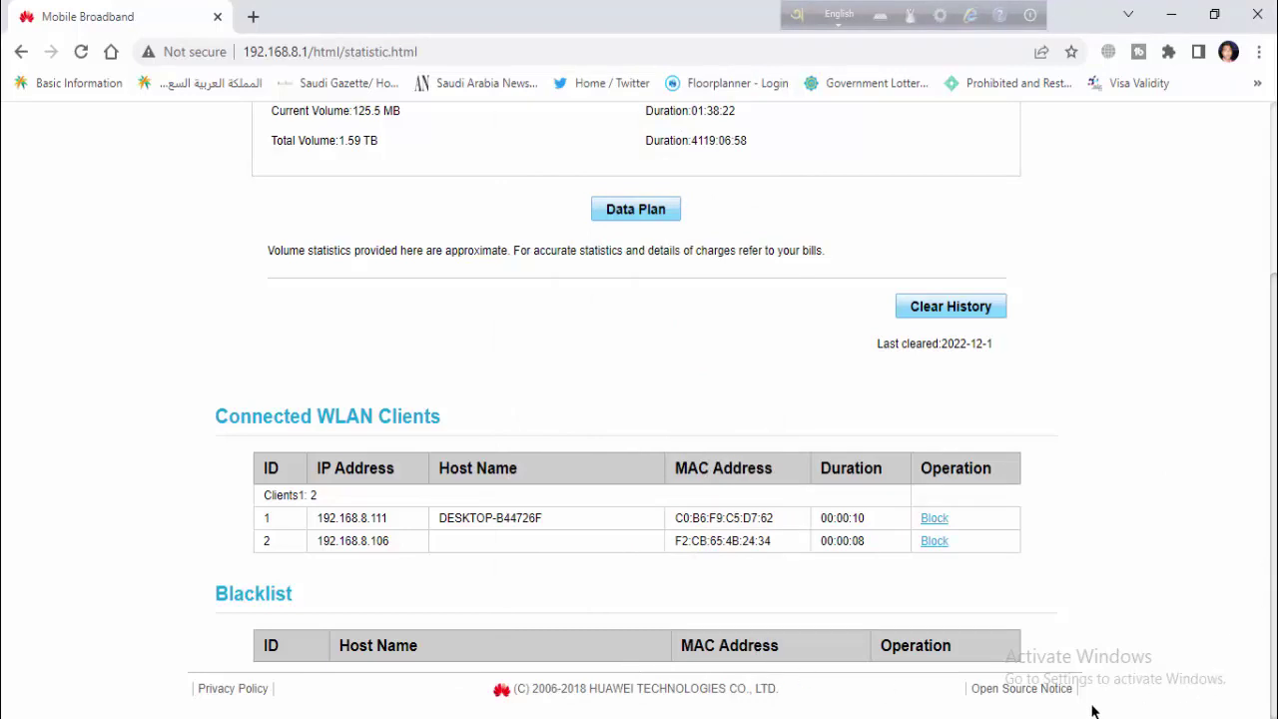
scroll(919, 676, up, 3)
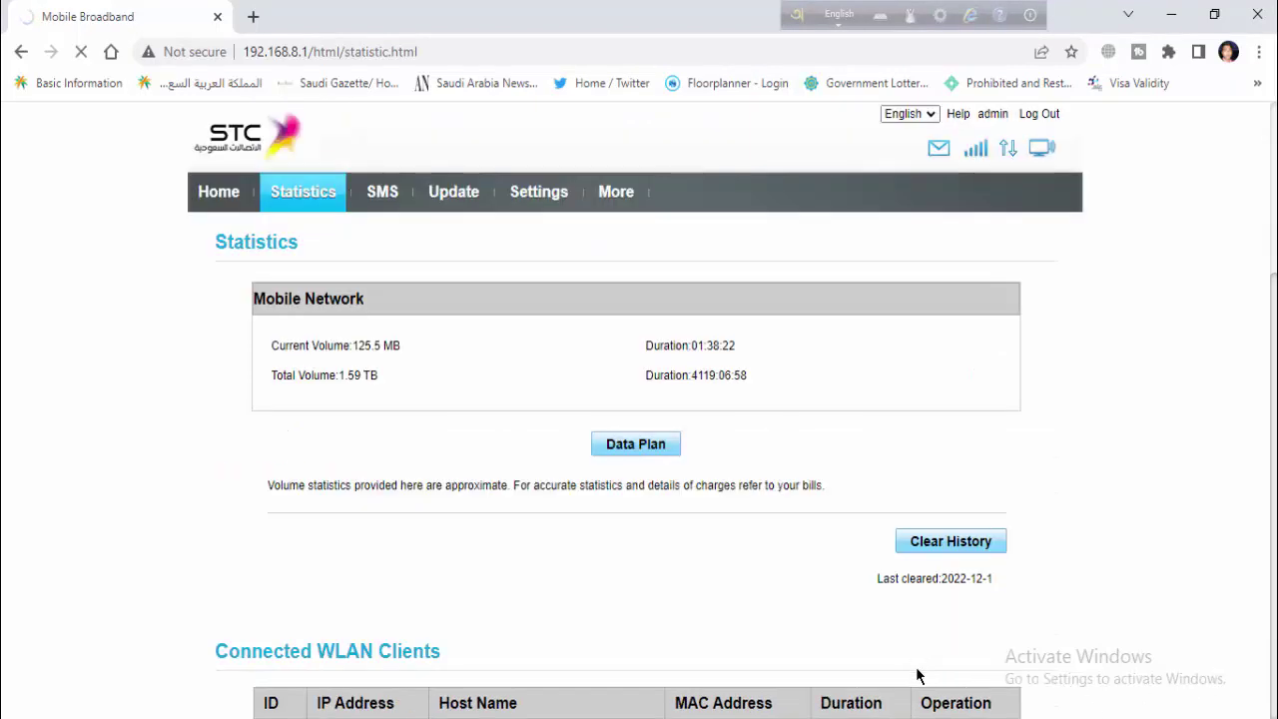
scroll(919, 676, down, 3)
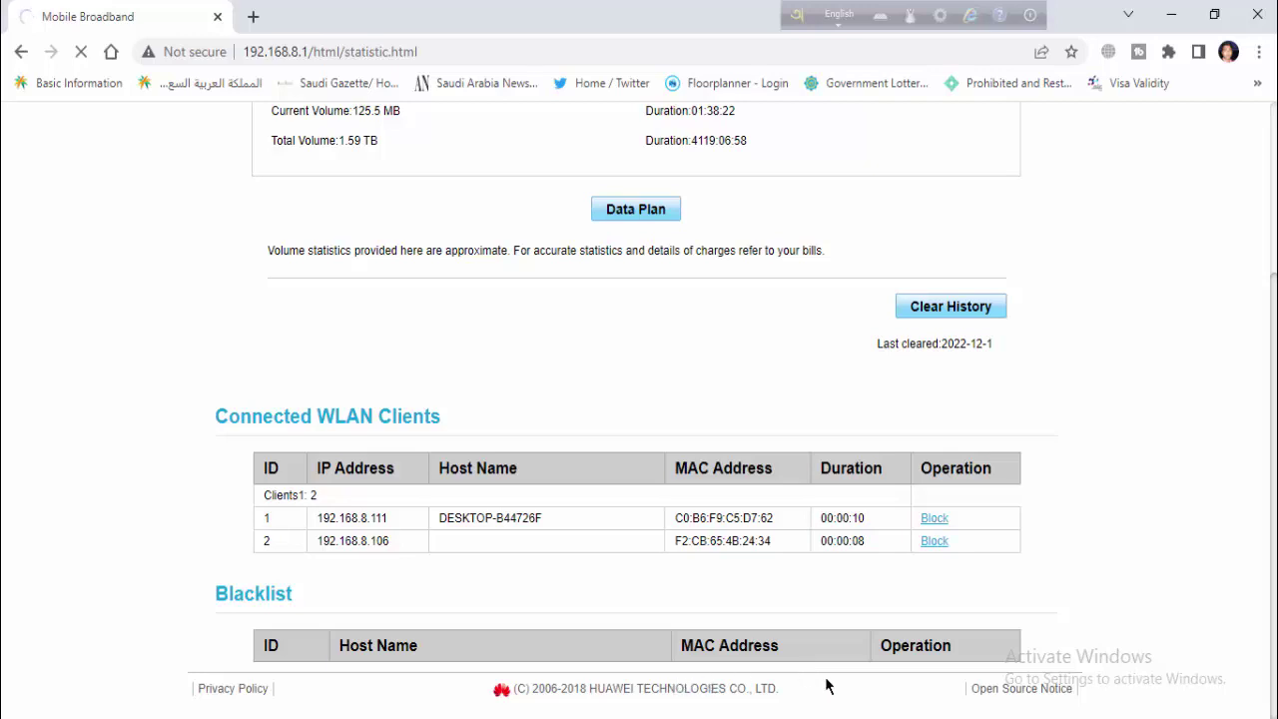